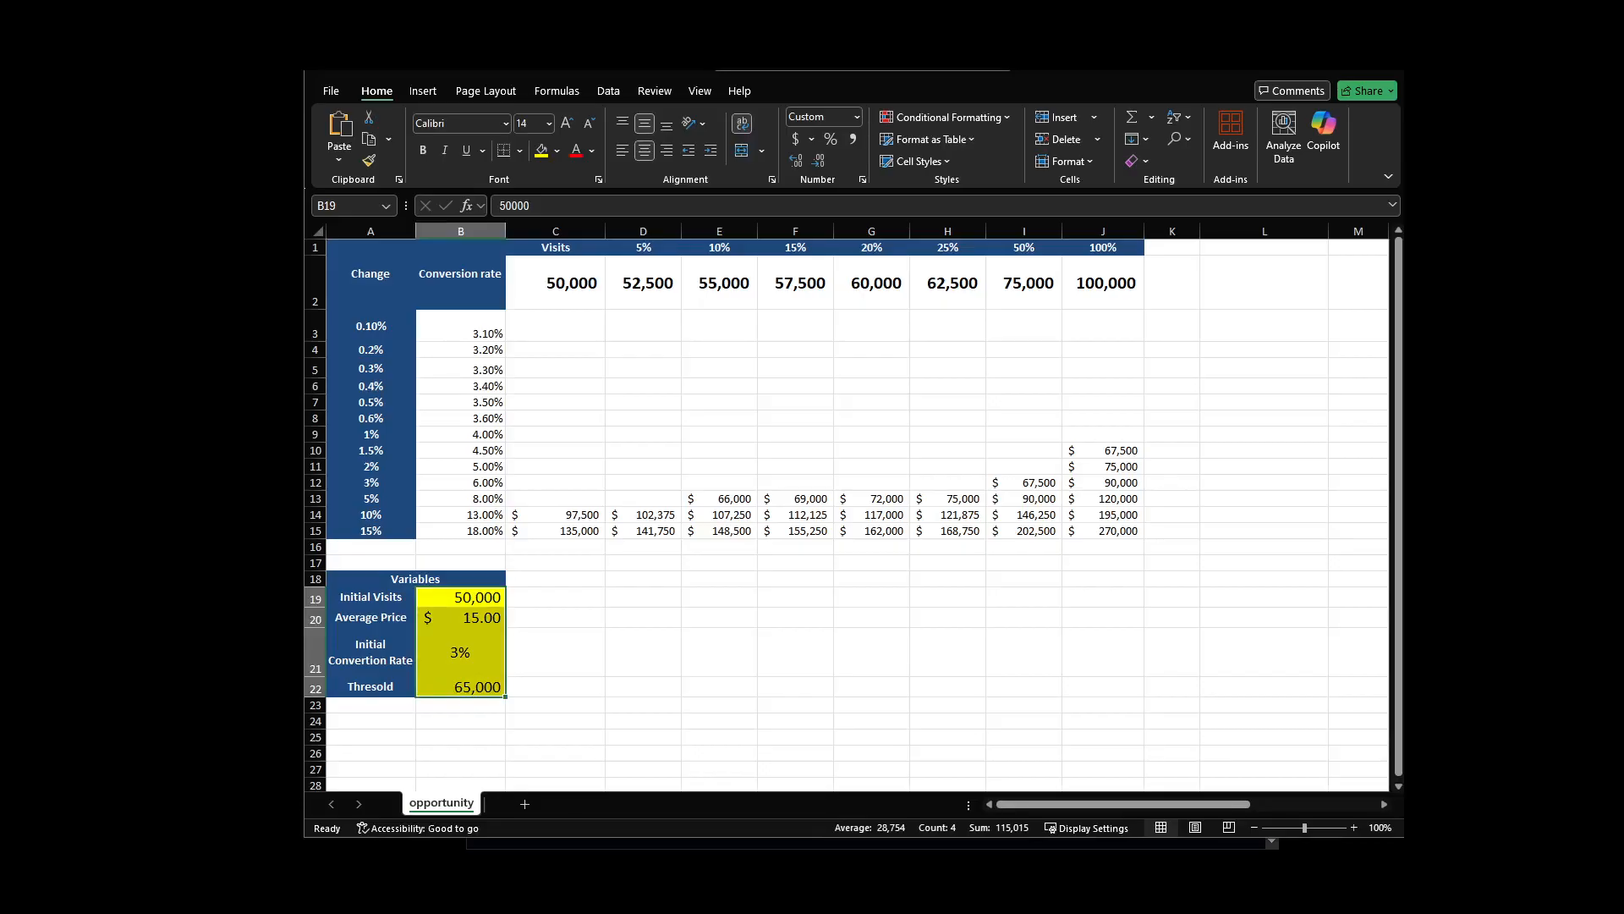
Step: Review the variables Initial Visits, Average Price, Initial Conversion Rate and Threshold, plus the results range C3:H12
scroll(846, 507, "down", 1)
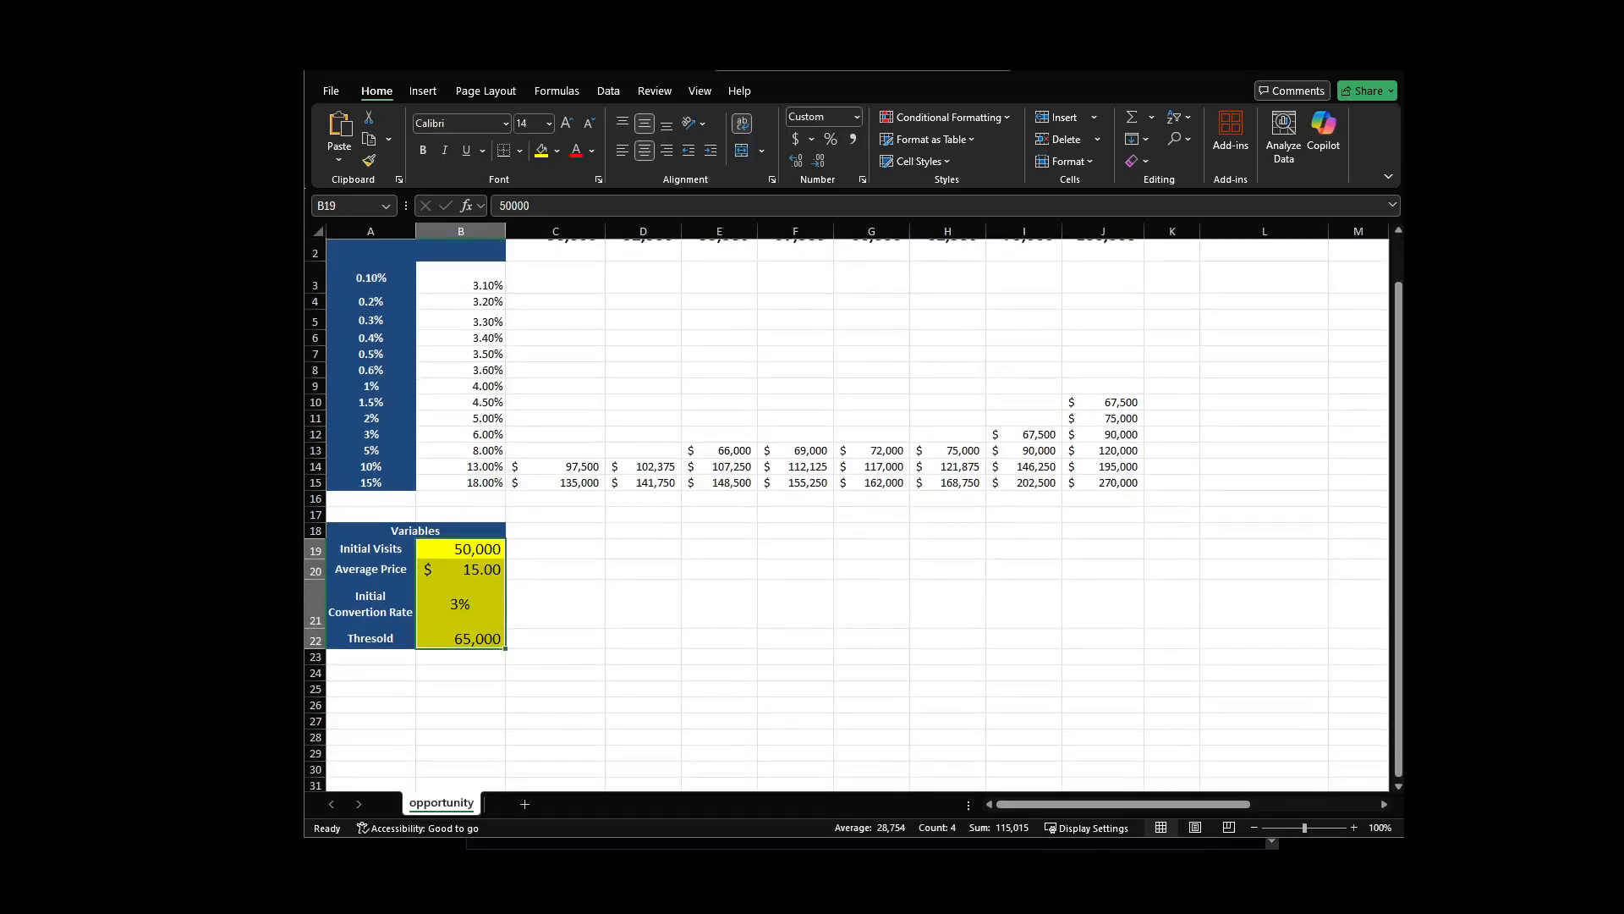
scroll(846, 508, "up", 1)
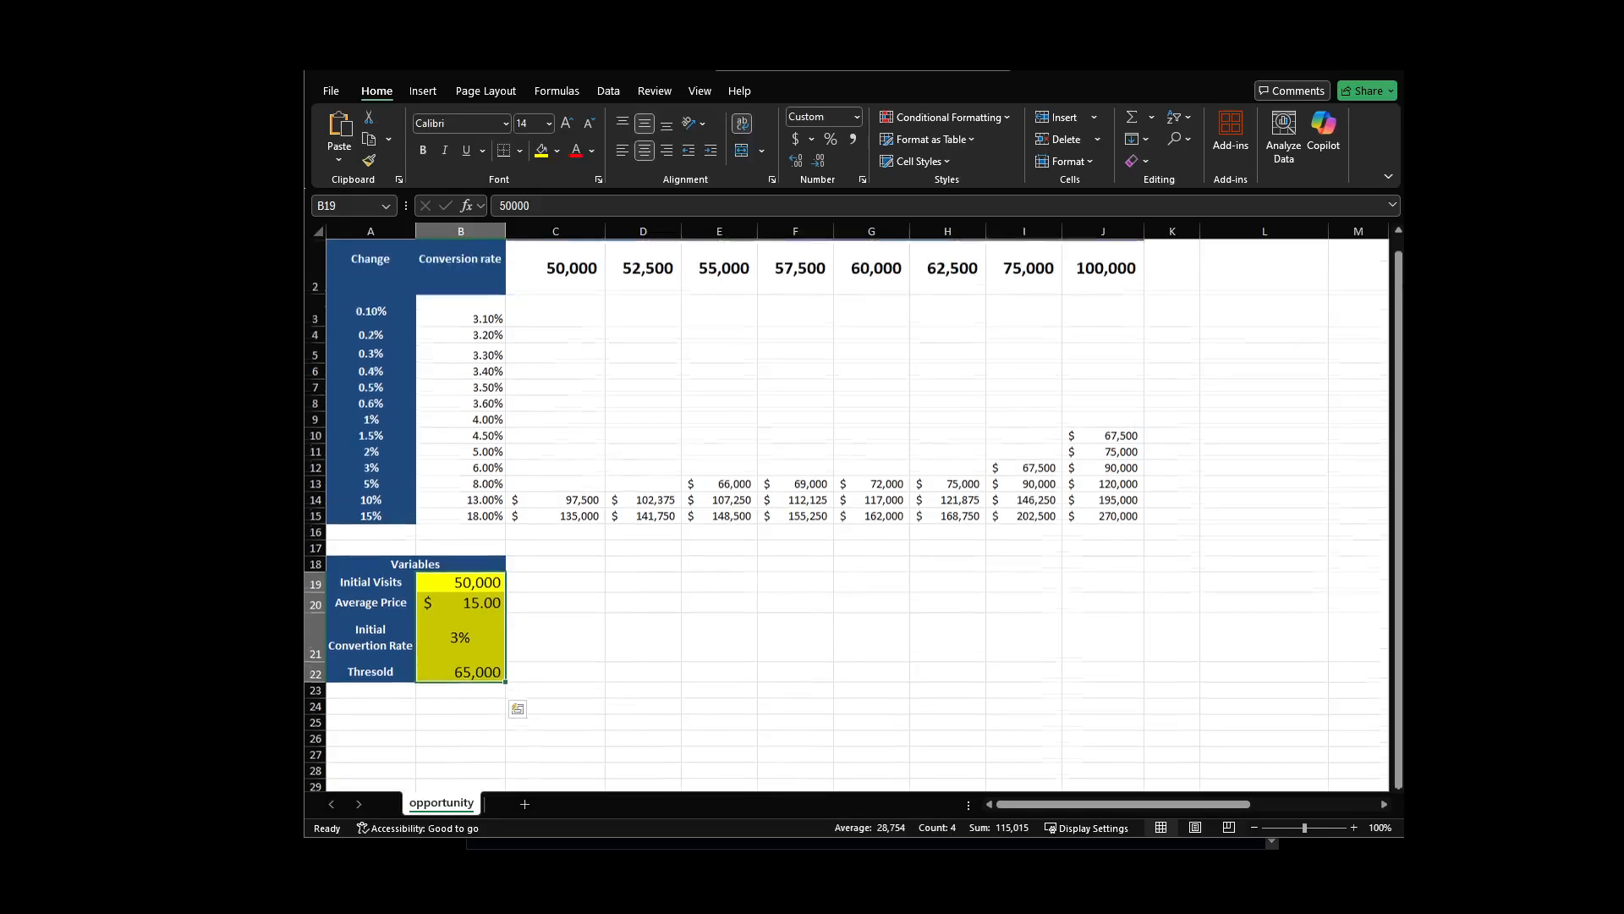
left_click_drag(370, 598, 533, 597)
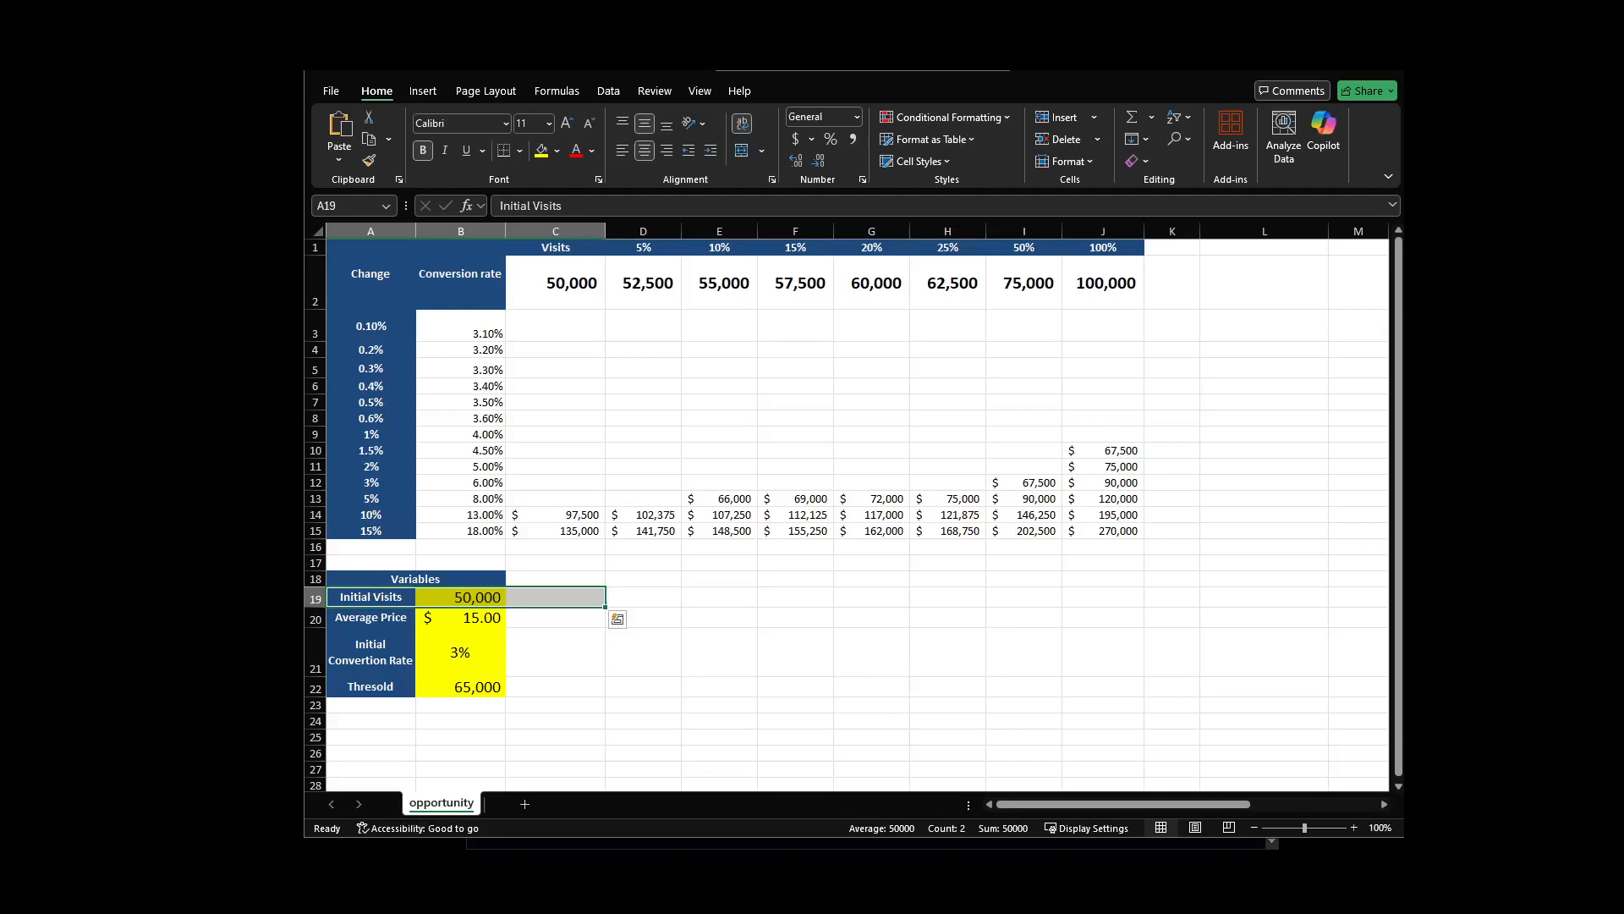
left_click_drag(370, 618, 465, 618)
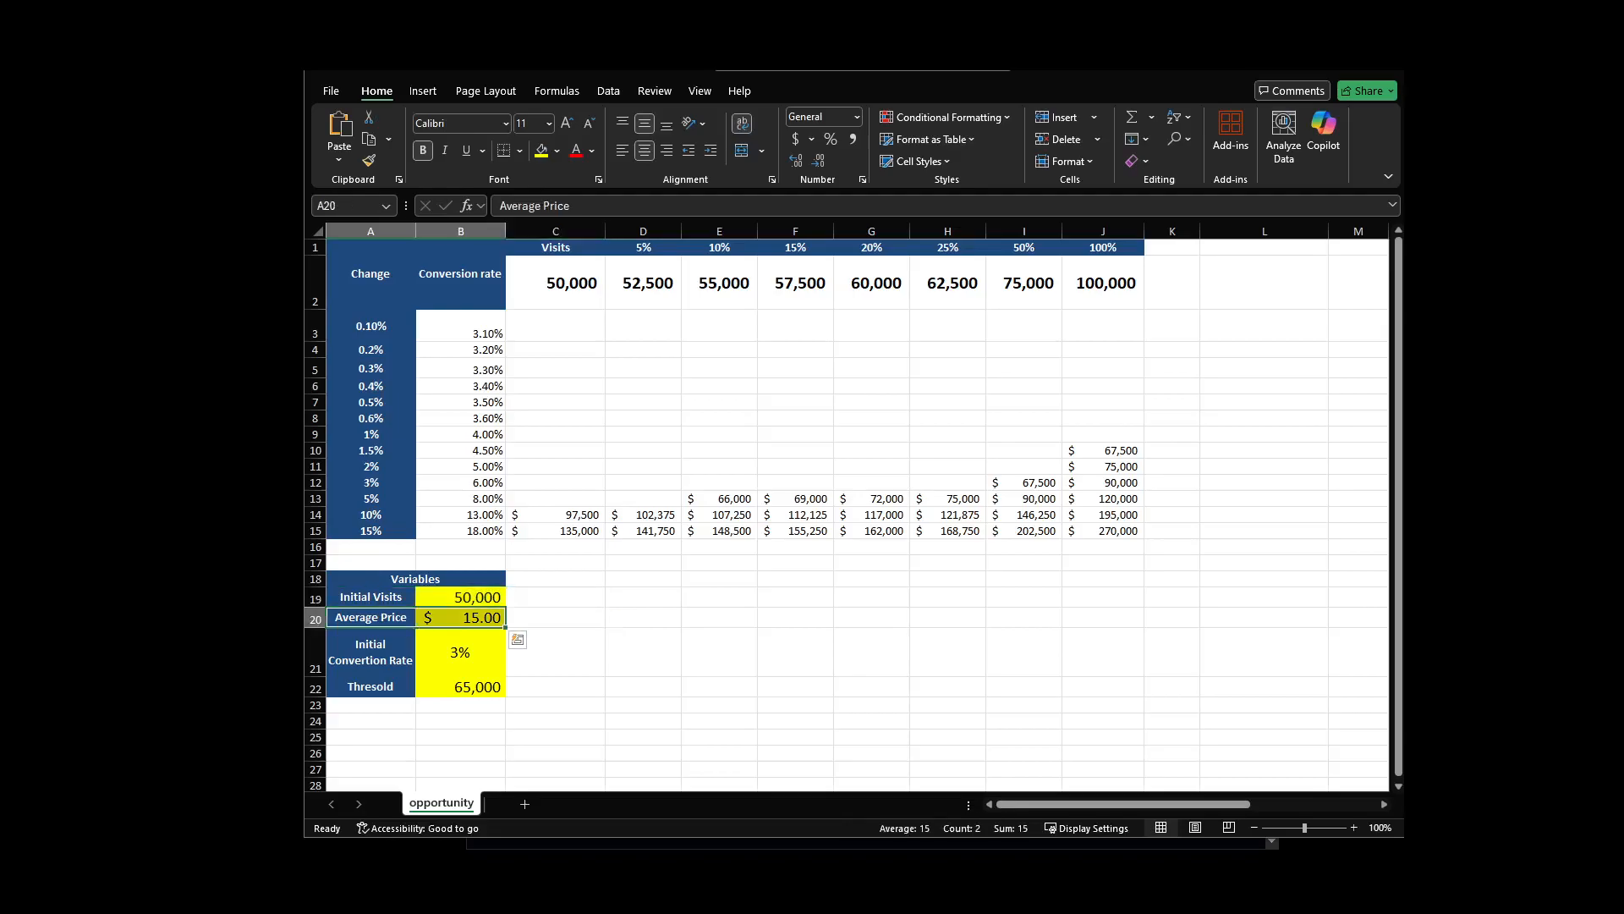
left_click(370, 652)
key("shift+Right")
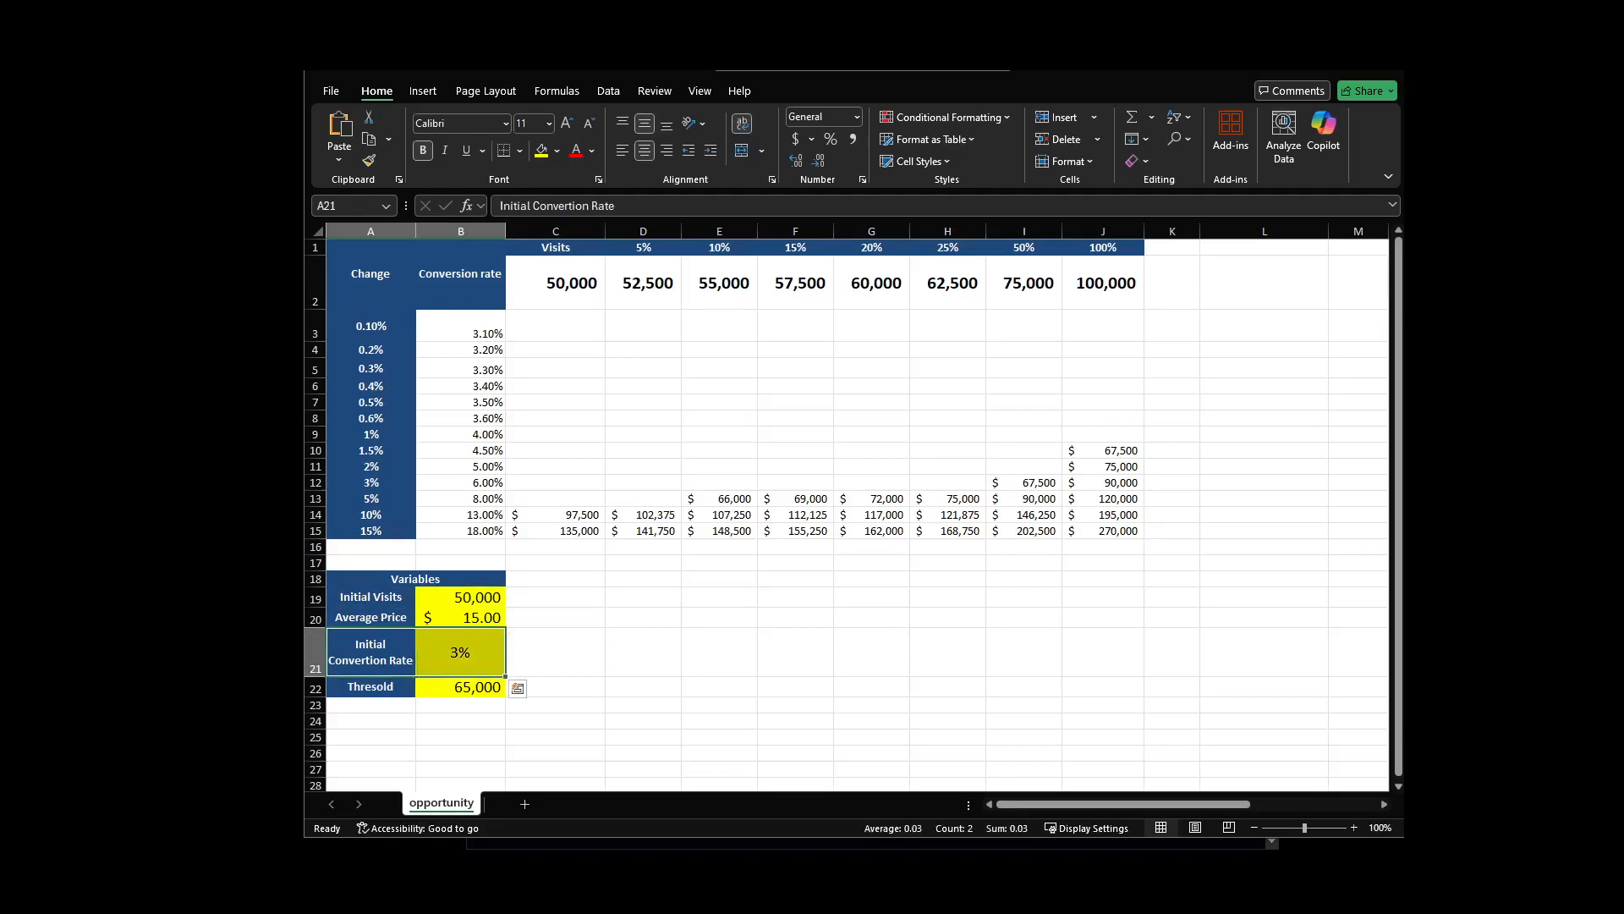
key("Down")
key("shift+Right")
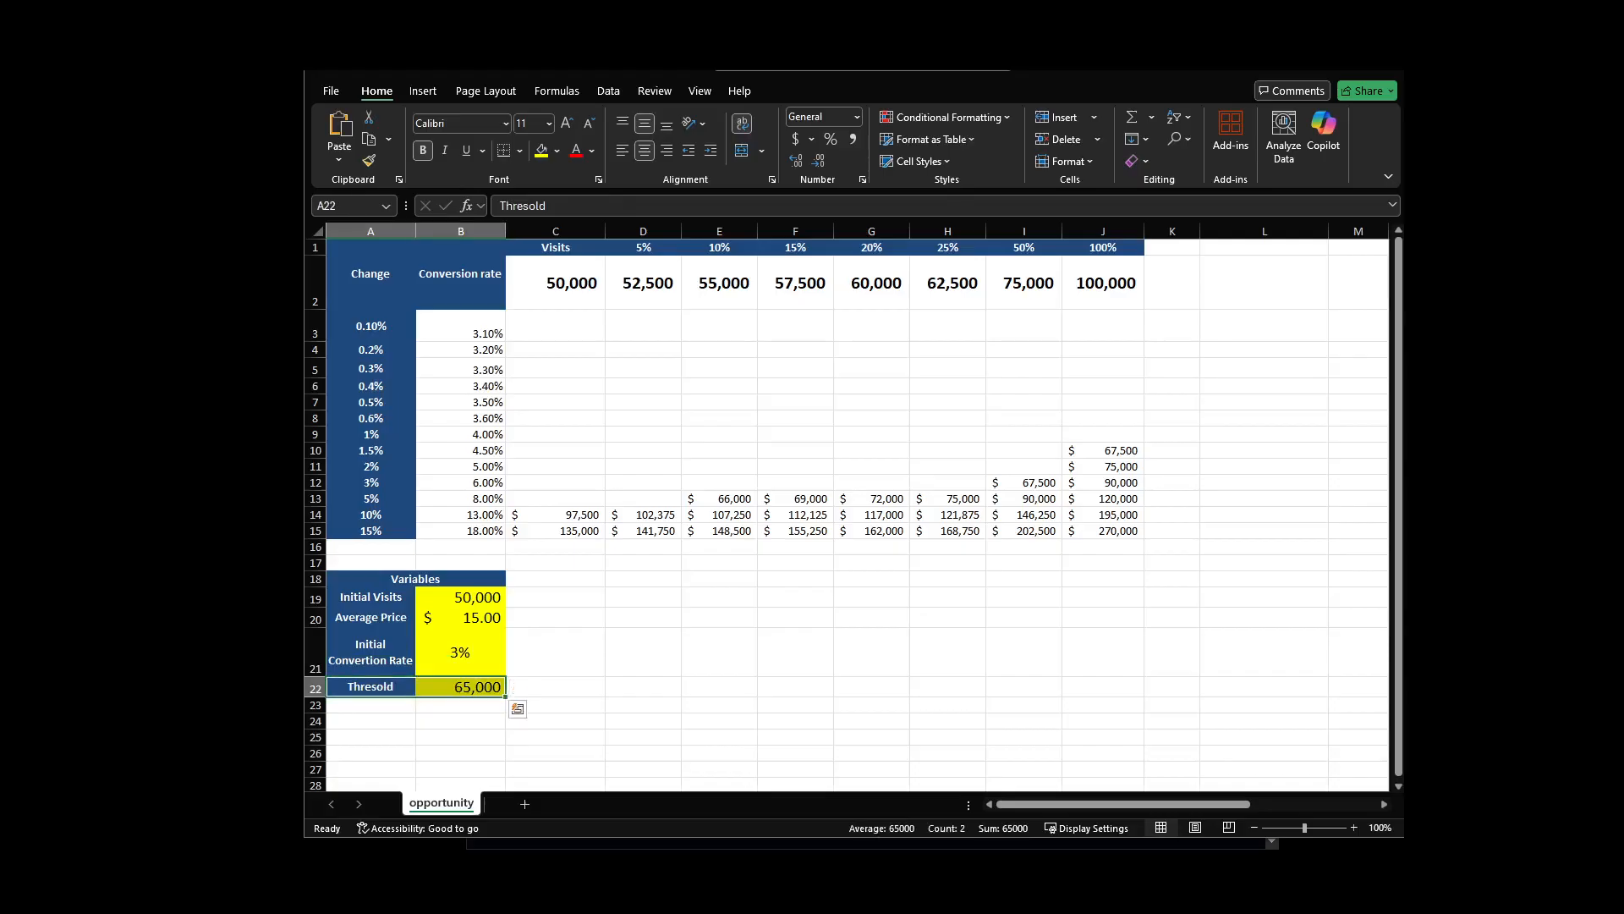
left_click(460, 687)
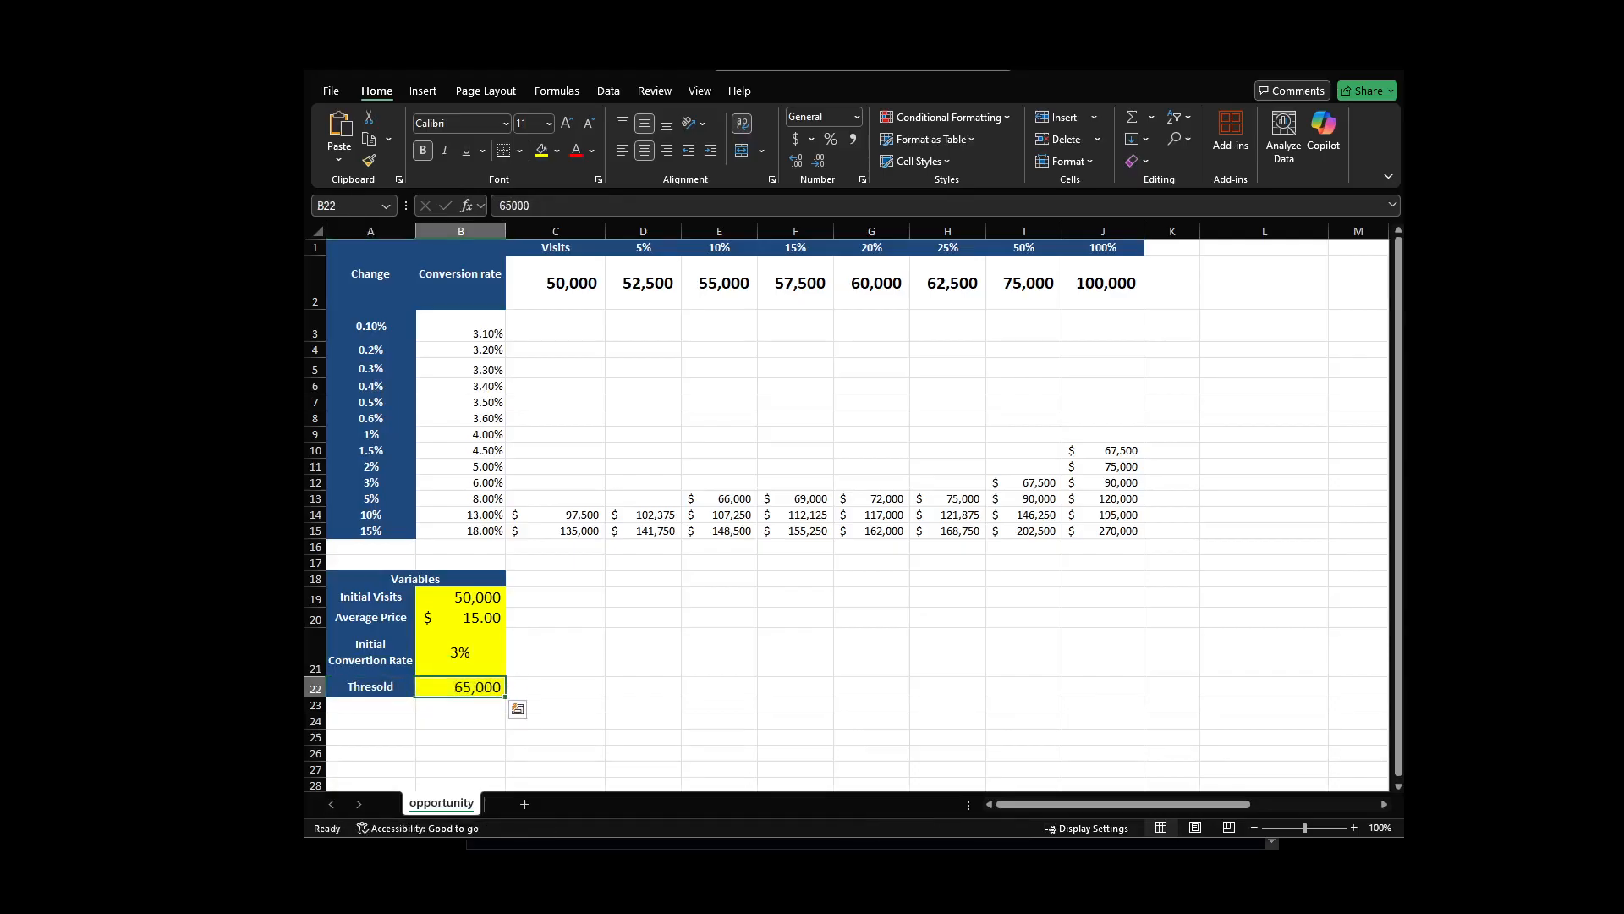
left_click_drag(556, 326, 947, 482)
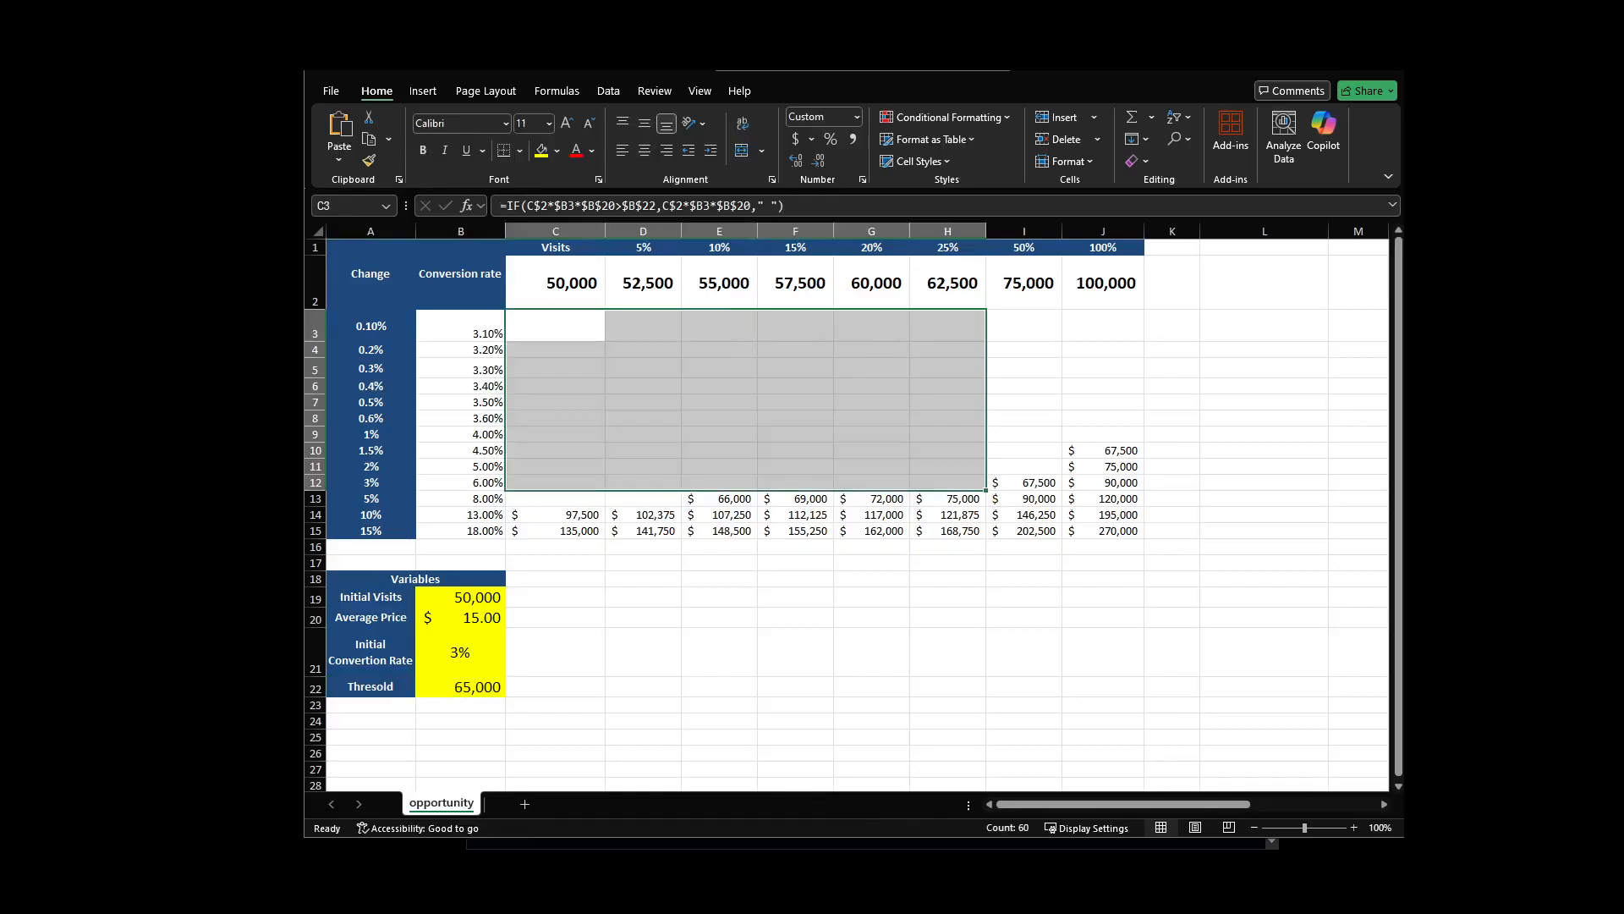
Step: Set the Threshold variable in B22 to 15000
left_click(460, 687)
left_click(506, 206)
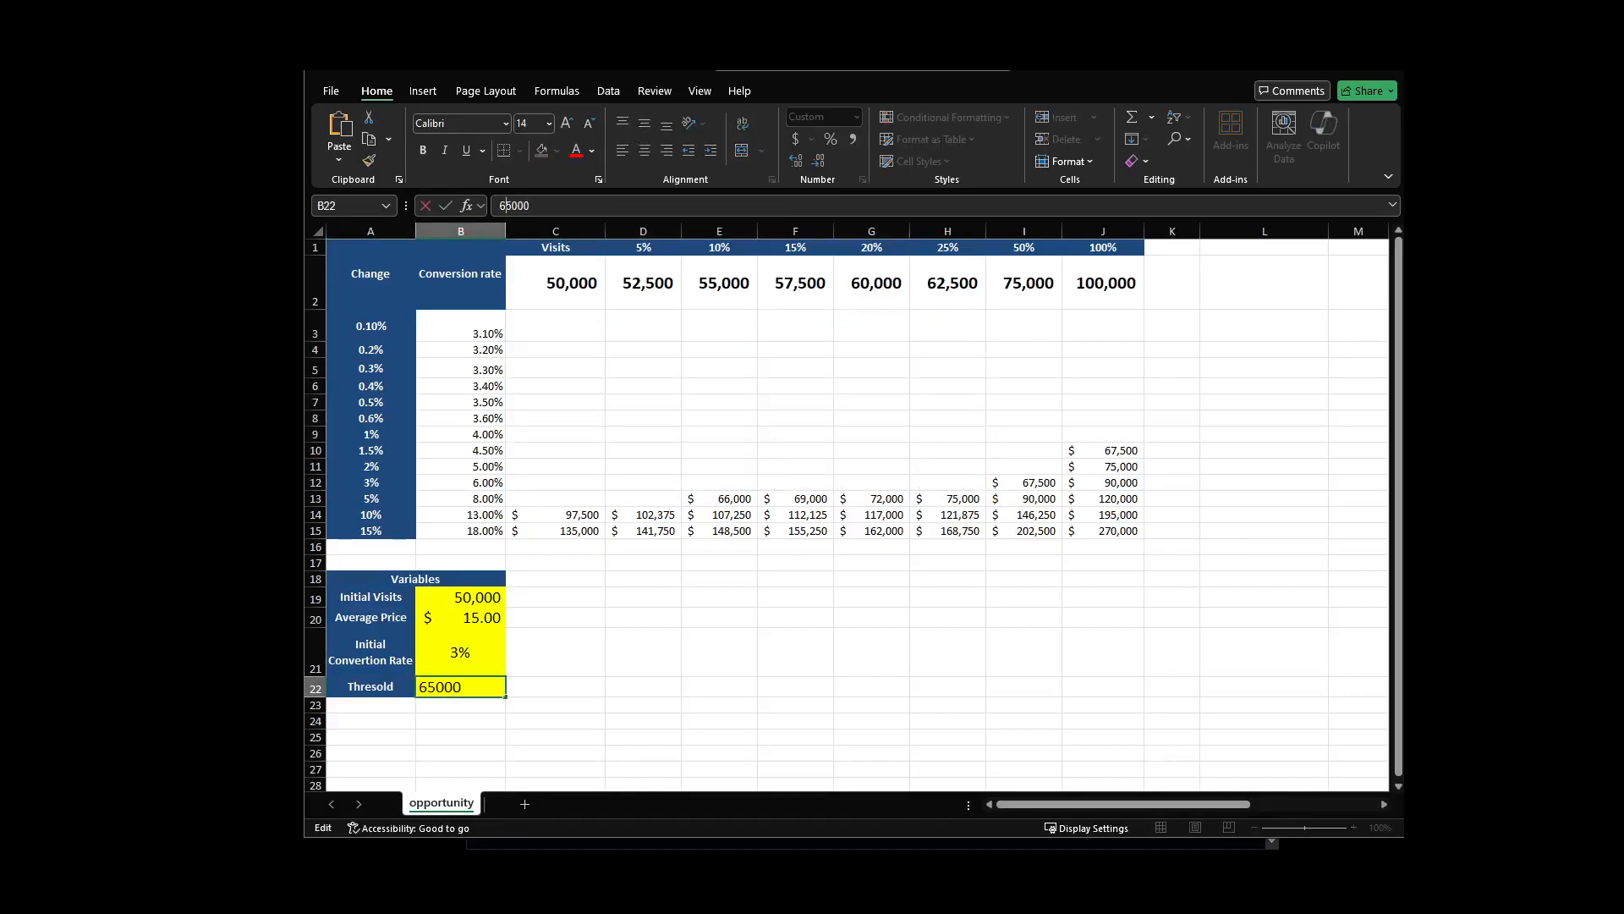
key("BackSpace")
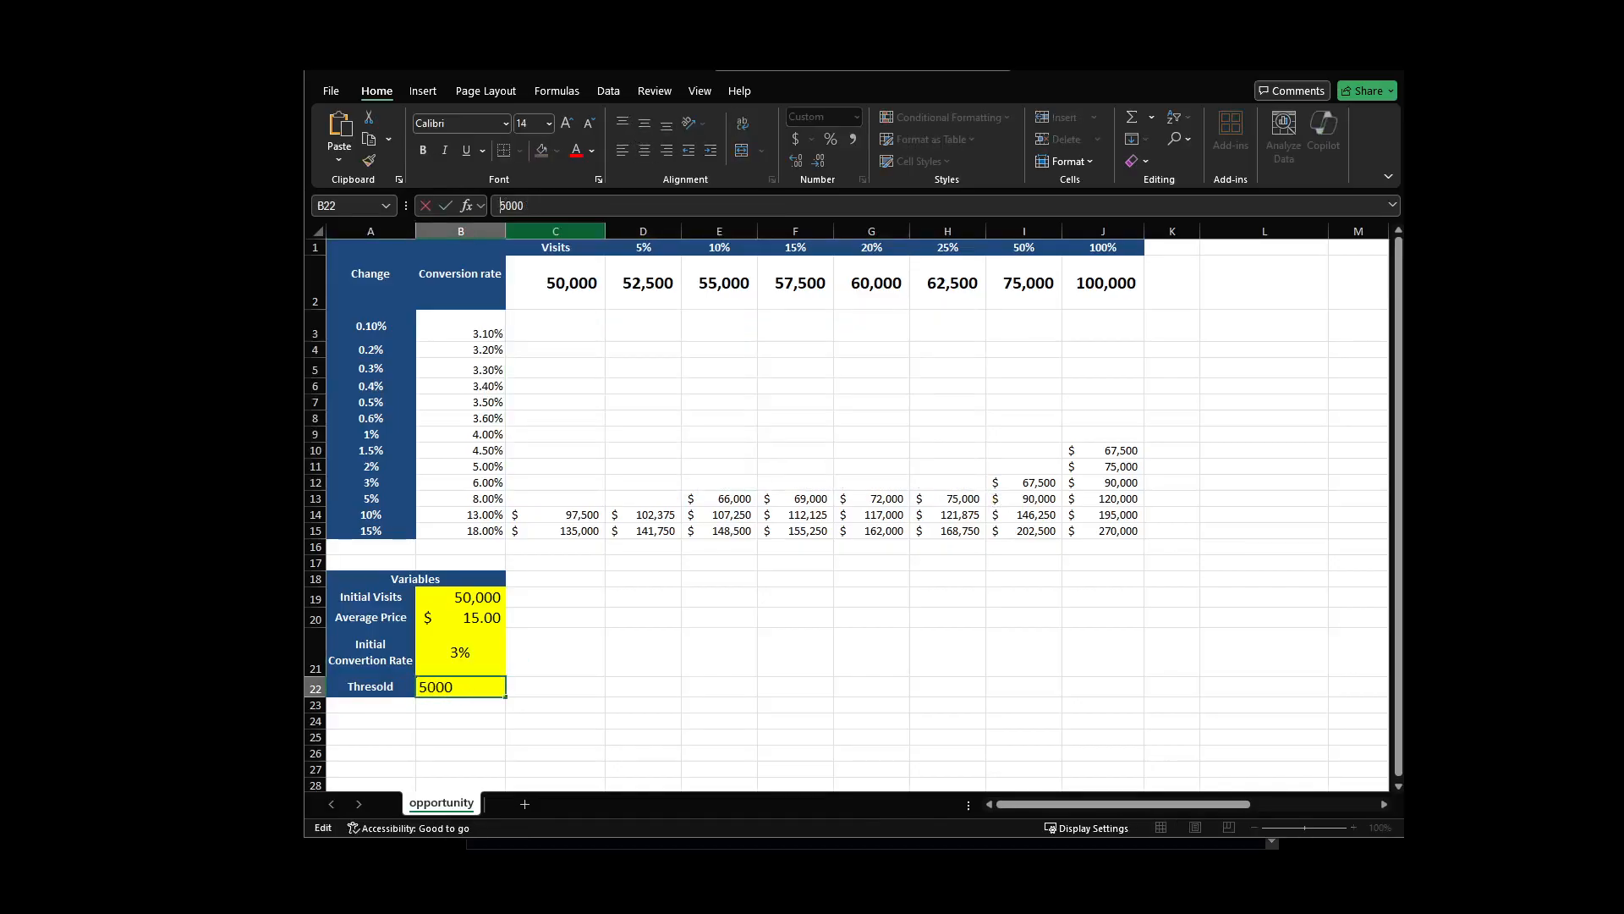
type("1")
key("Return")
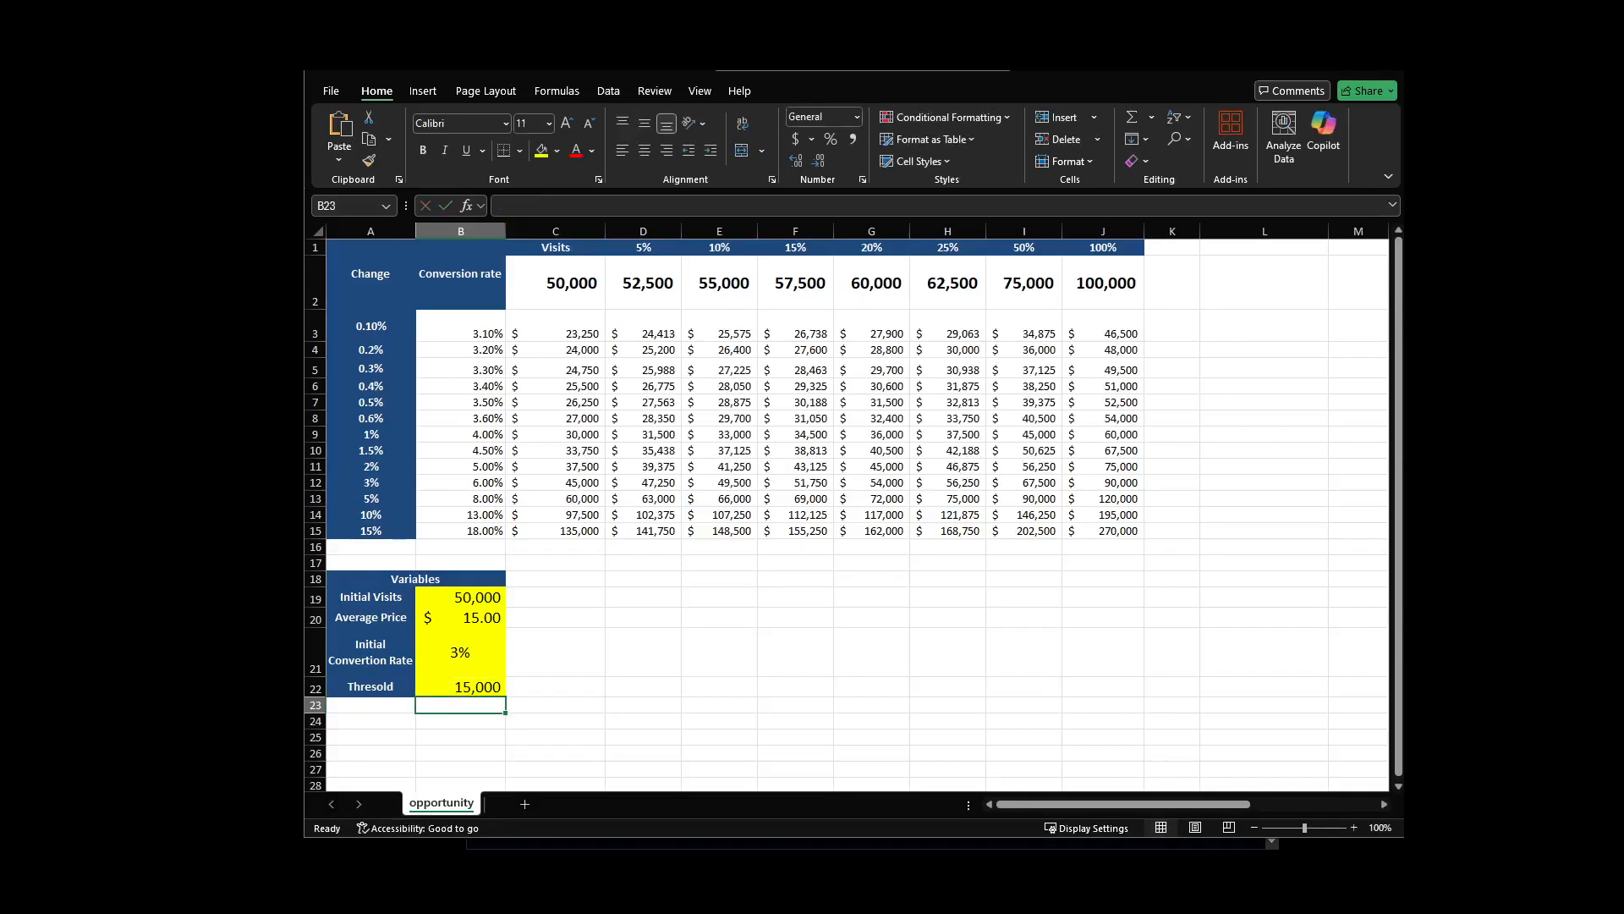
Step: Examine the results in C3:J15 together with the conversion rate in B3 and the visits in C2
left_click_drag(555, 333, 1125, 531)
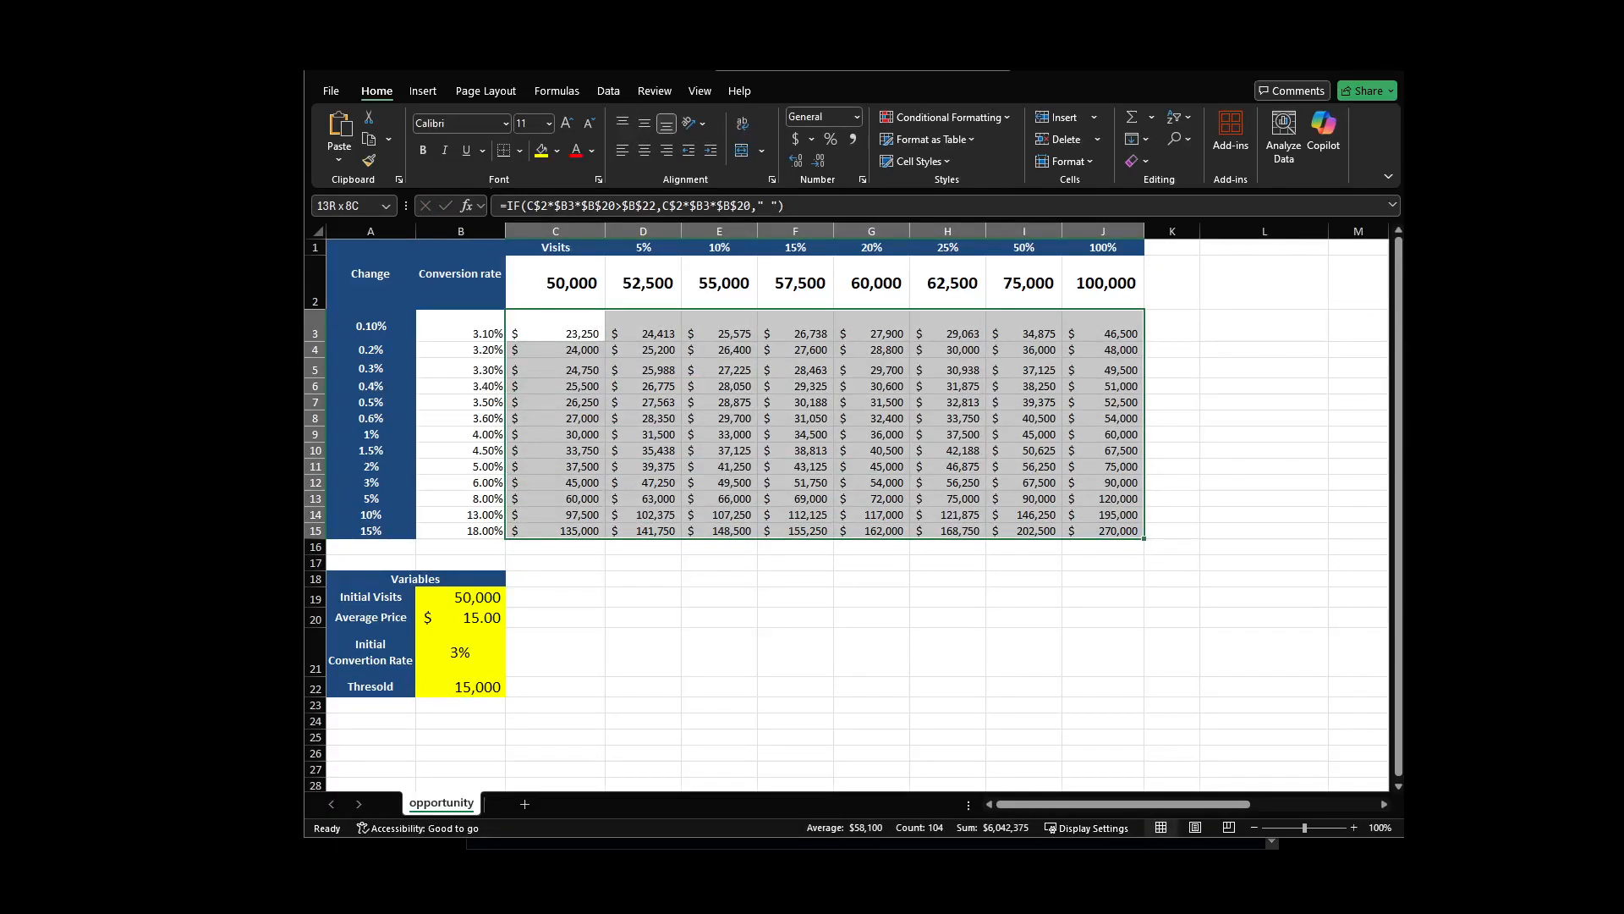
left_click(555, 329)
left_click(461, 329)
left_click(555, 282)
left_click(554, 370)
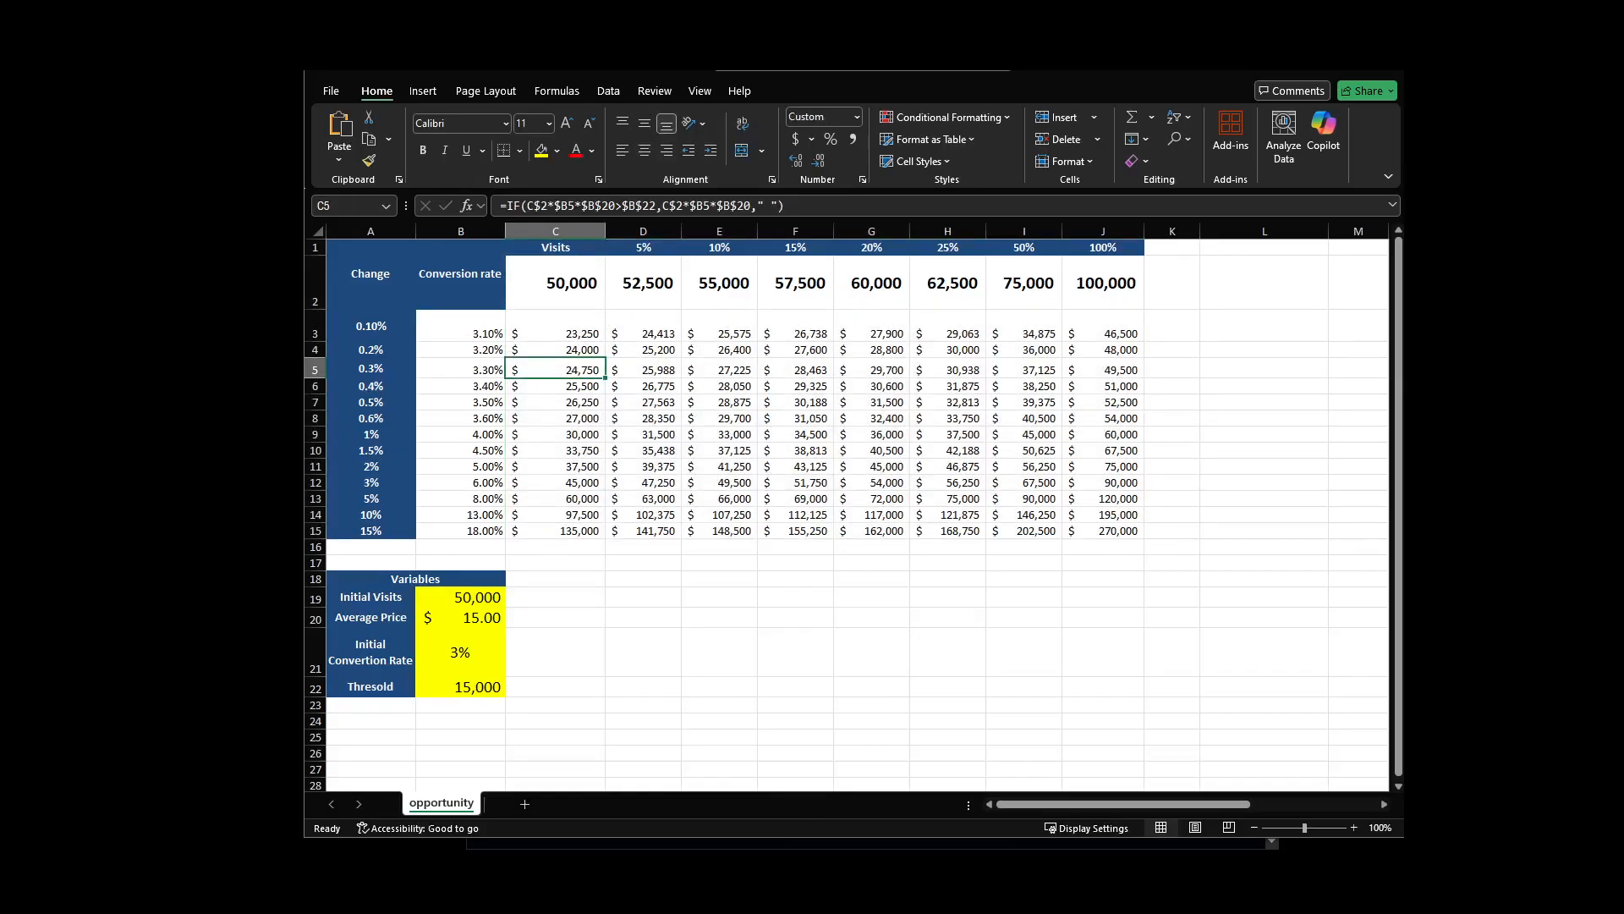
Step: Set the Threshold variable in B22 to 65000
left_click(461, 687)
type("65000")
key("ctrl+Return")
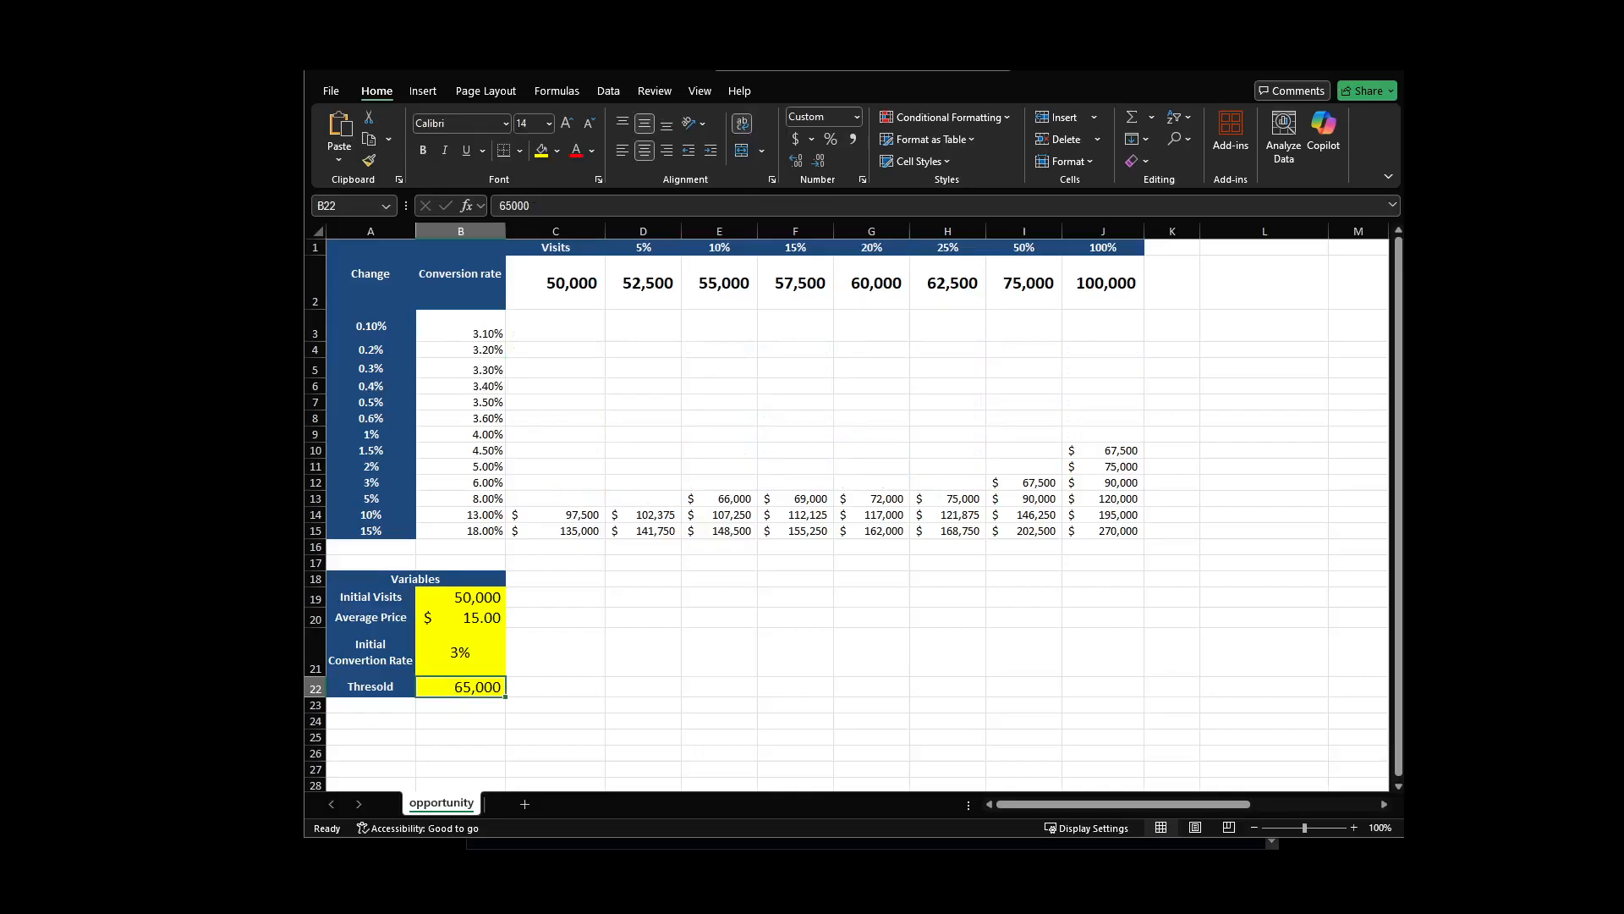
Step: Compare the results in the 2% to 15% change rows with the Threshold variable
left_click_drag(371, 466, 1173, 531)
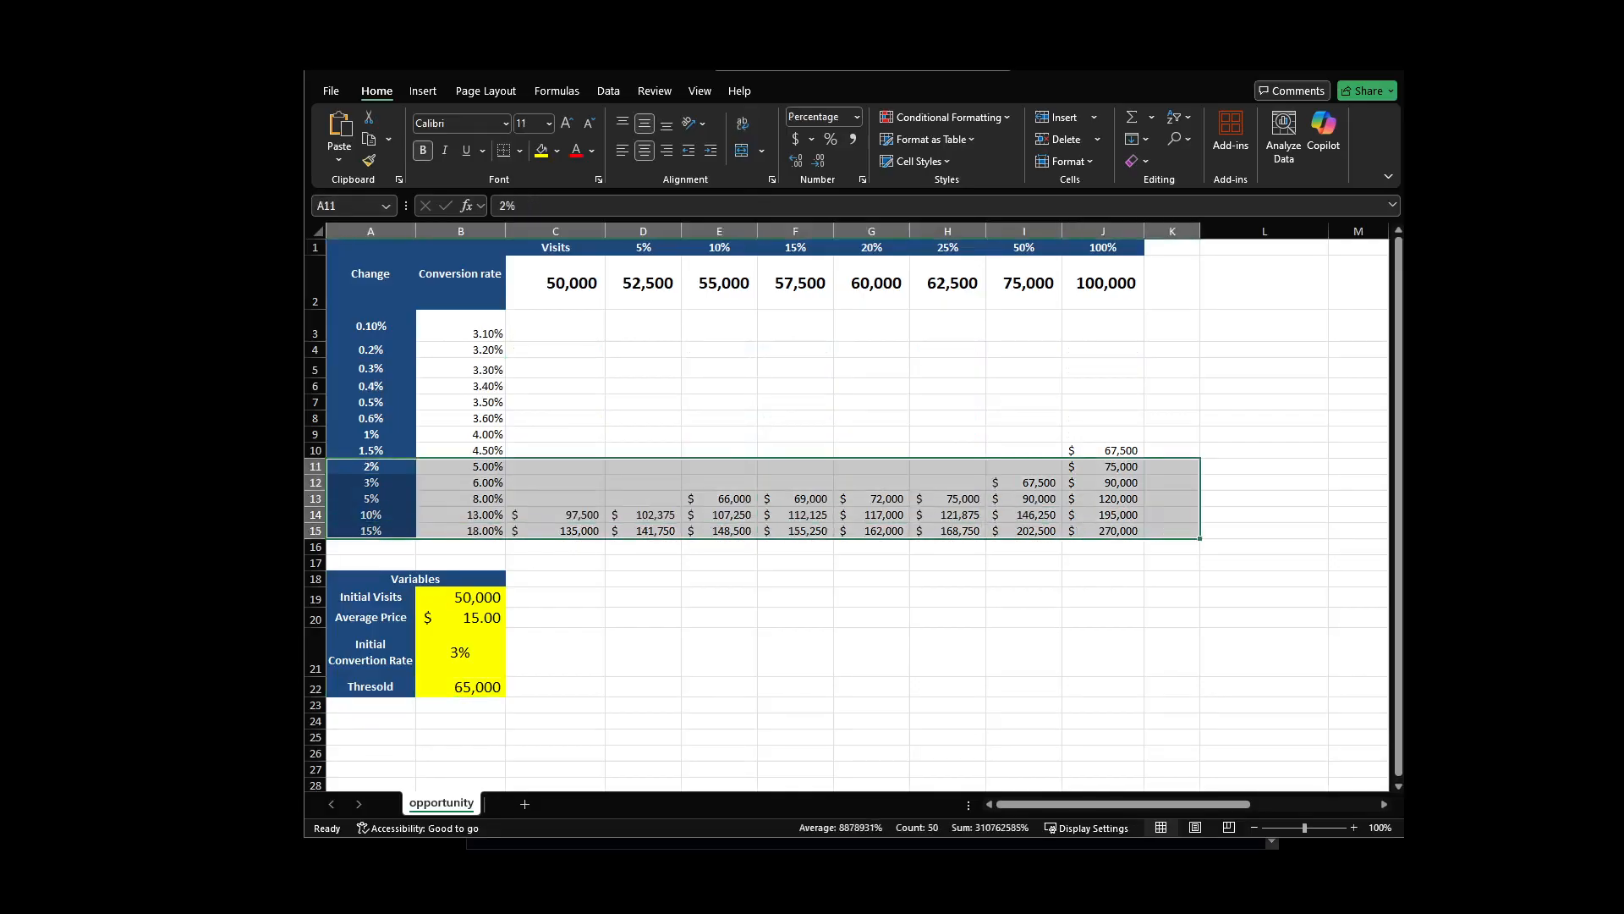
left_click_drag(370, 687, 461, 687)
left_click(461, 687)
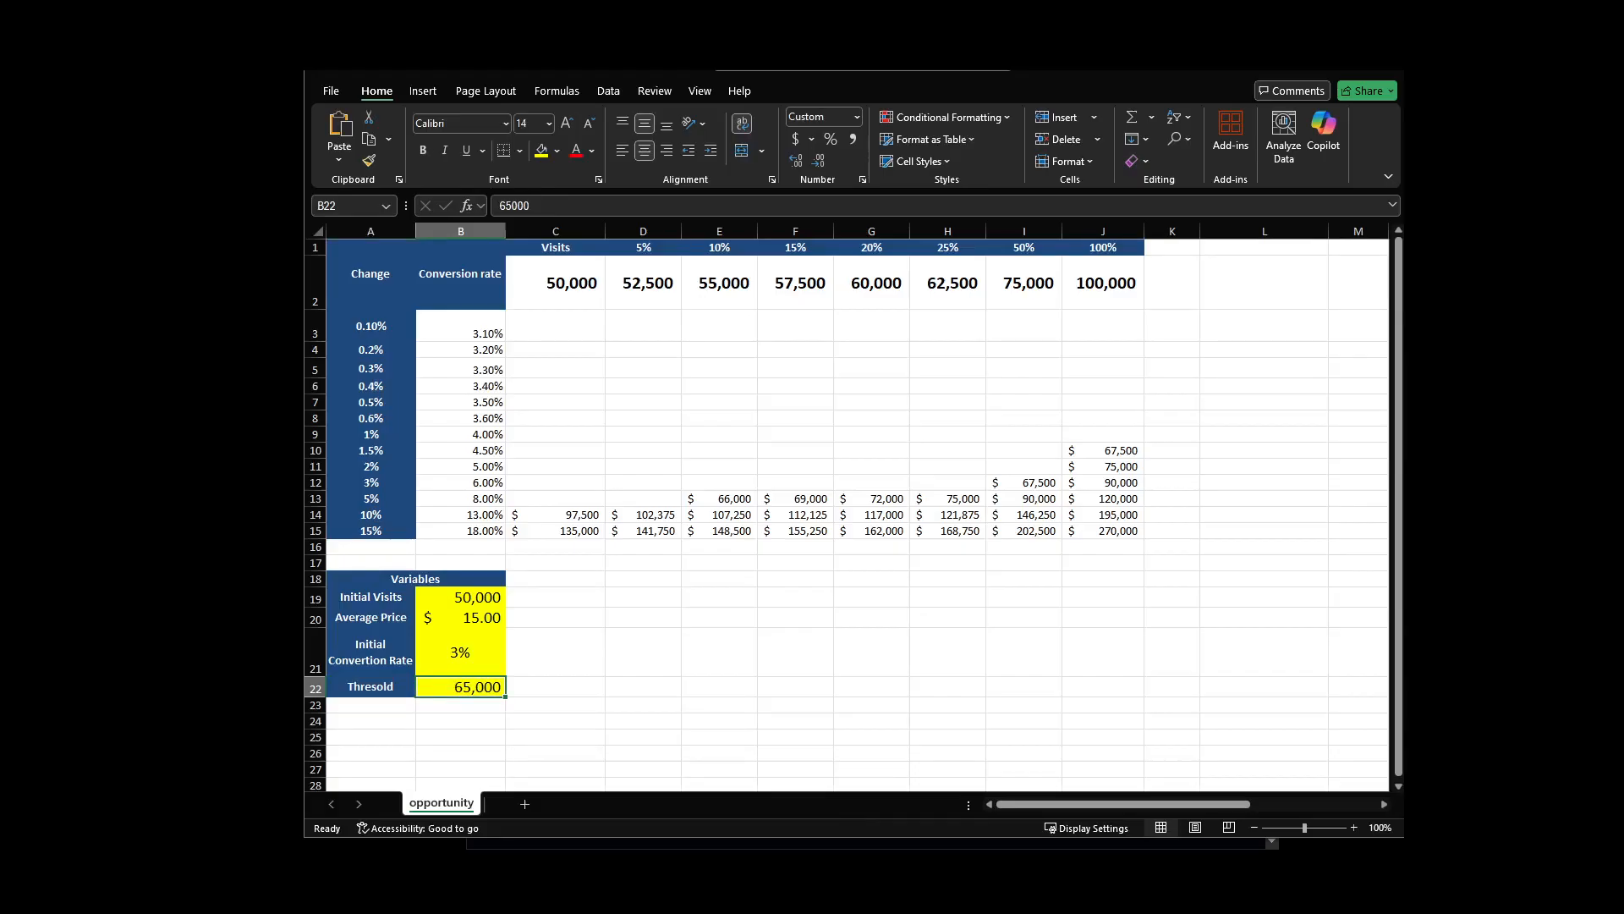
Step: Trace the base visits in C2 to Initial Visits, and check the D2 visits formula against its percentage in D1
left_click(555, 282)
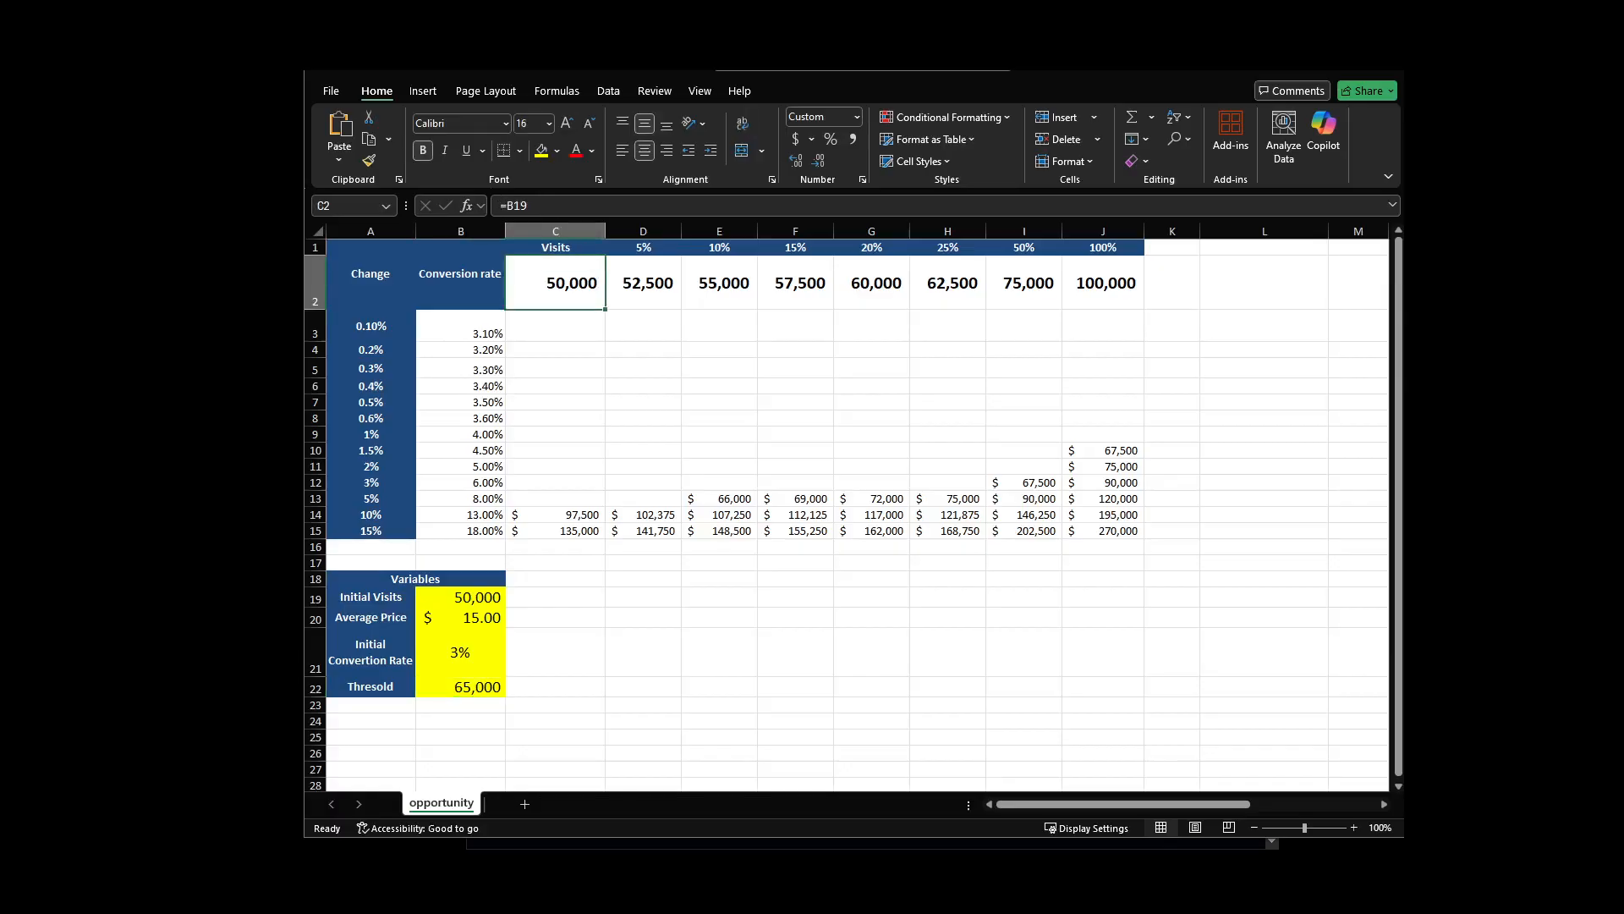
key("ctrl+bracketleft")
left_click_drag(370, 597, 460, 598)
left_click(555, 282)
left_click(643, 283)
left_click(643, 248)
left_click(643, 283)
left_click(643, 248)
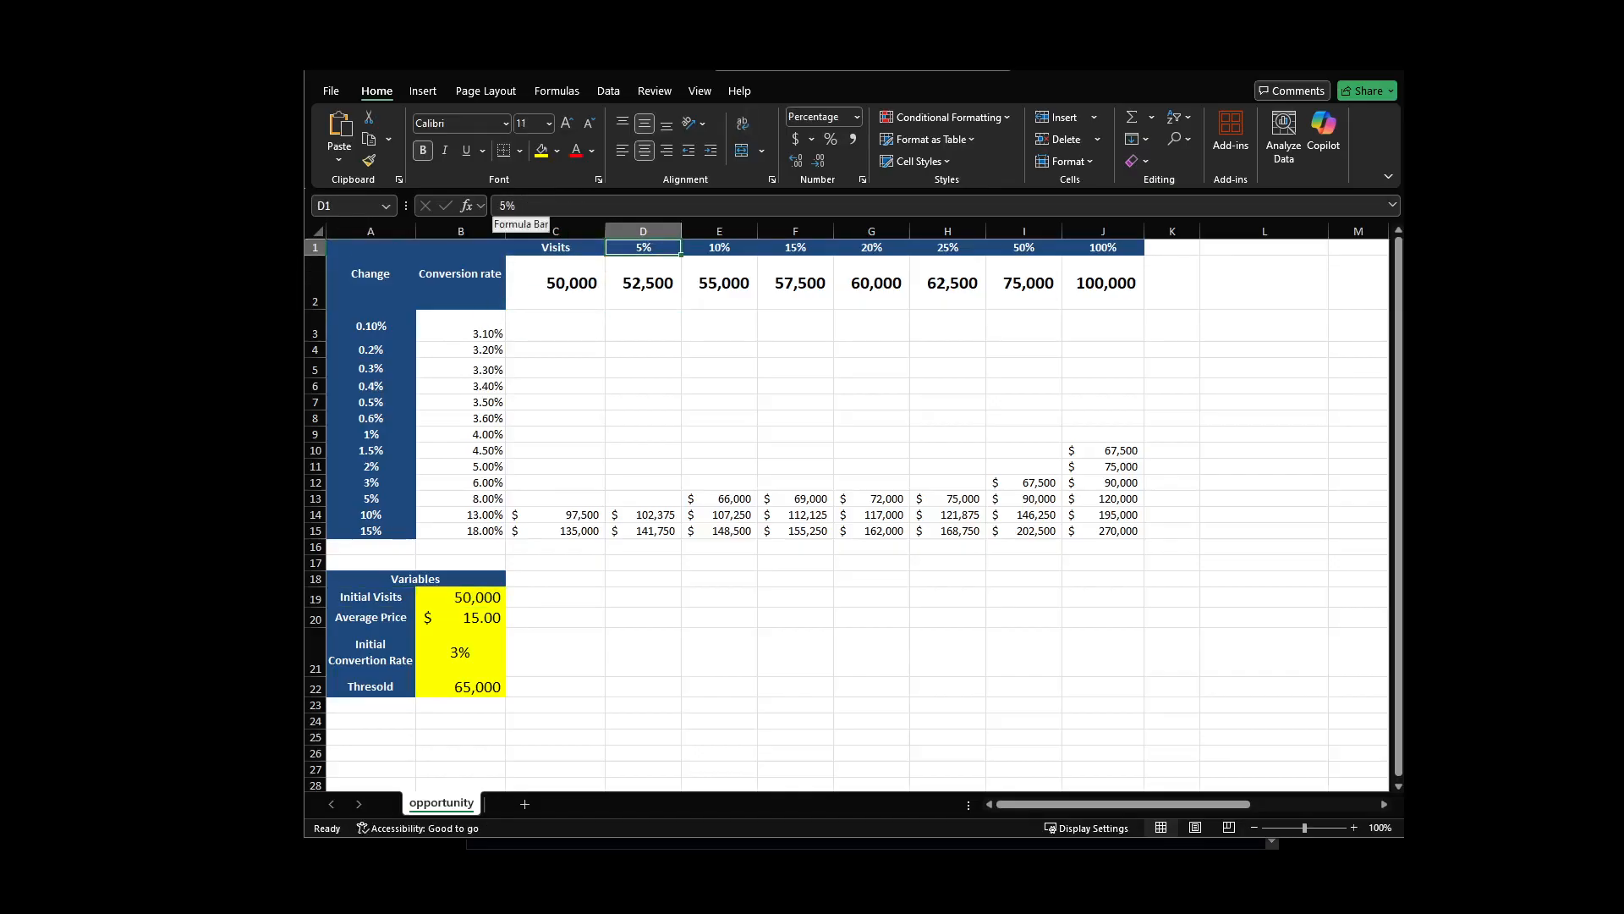
Step: Review the visit growth percentages across row 1, through to the 100% column
left_click(316, 248)
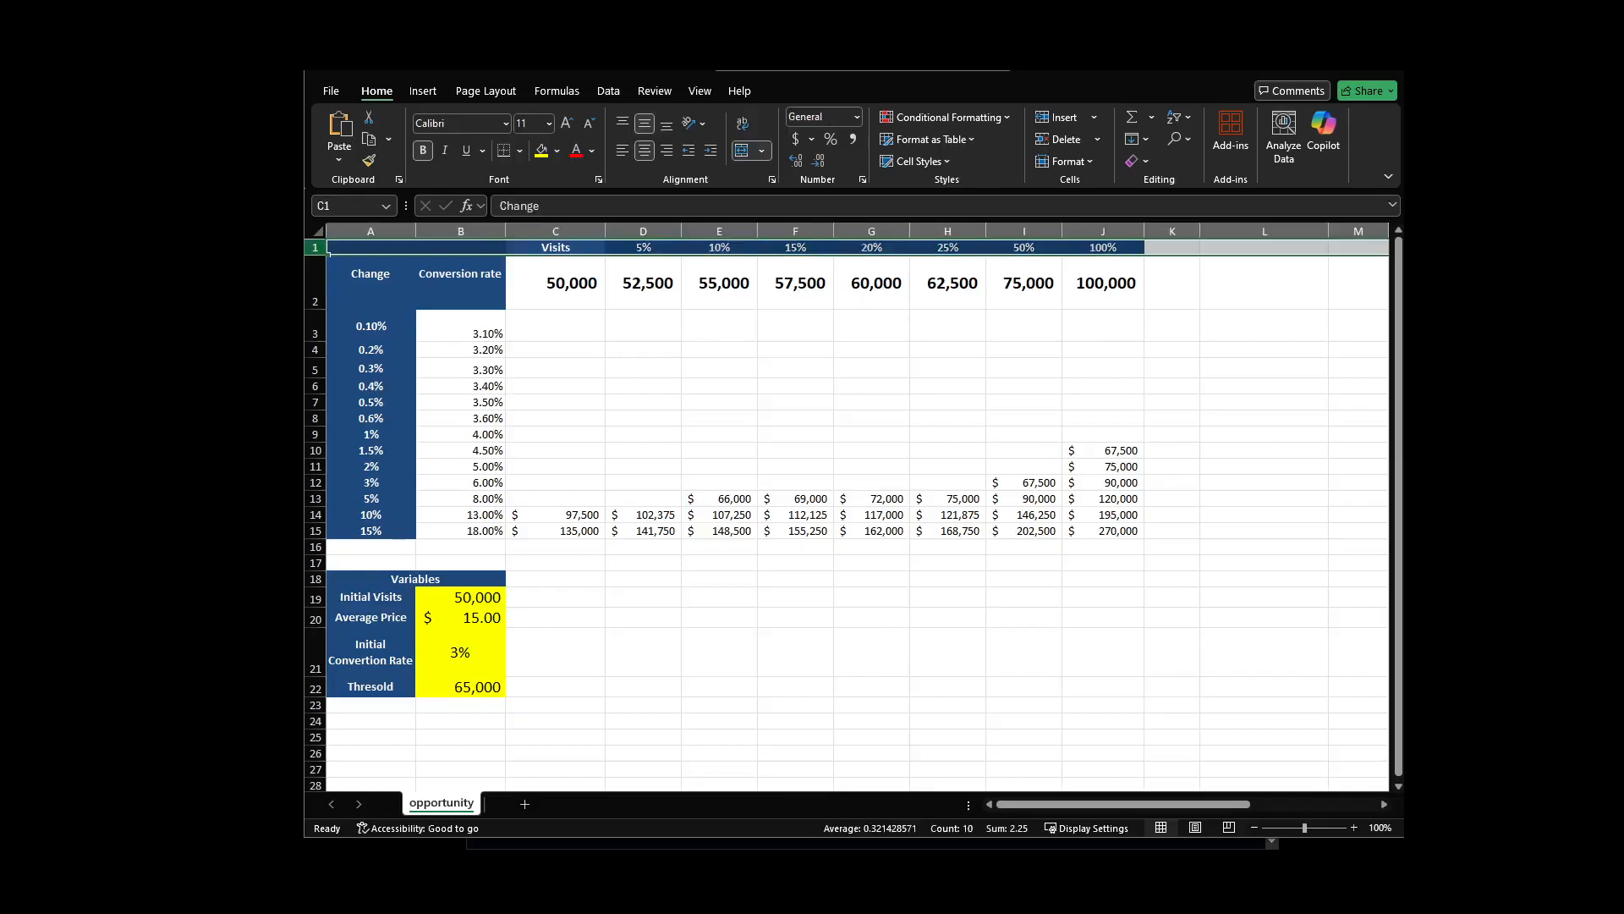
key("Right")
key("Right")
key("Right")
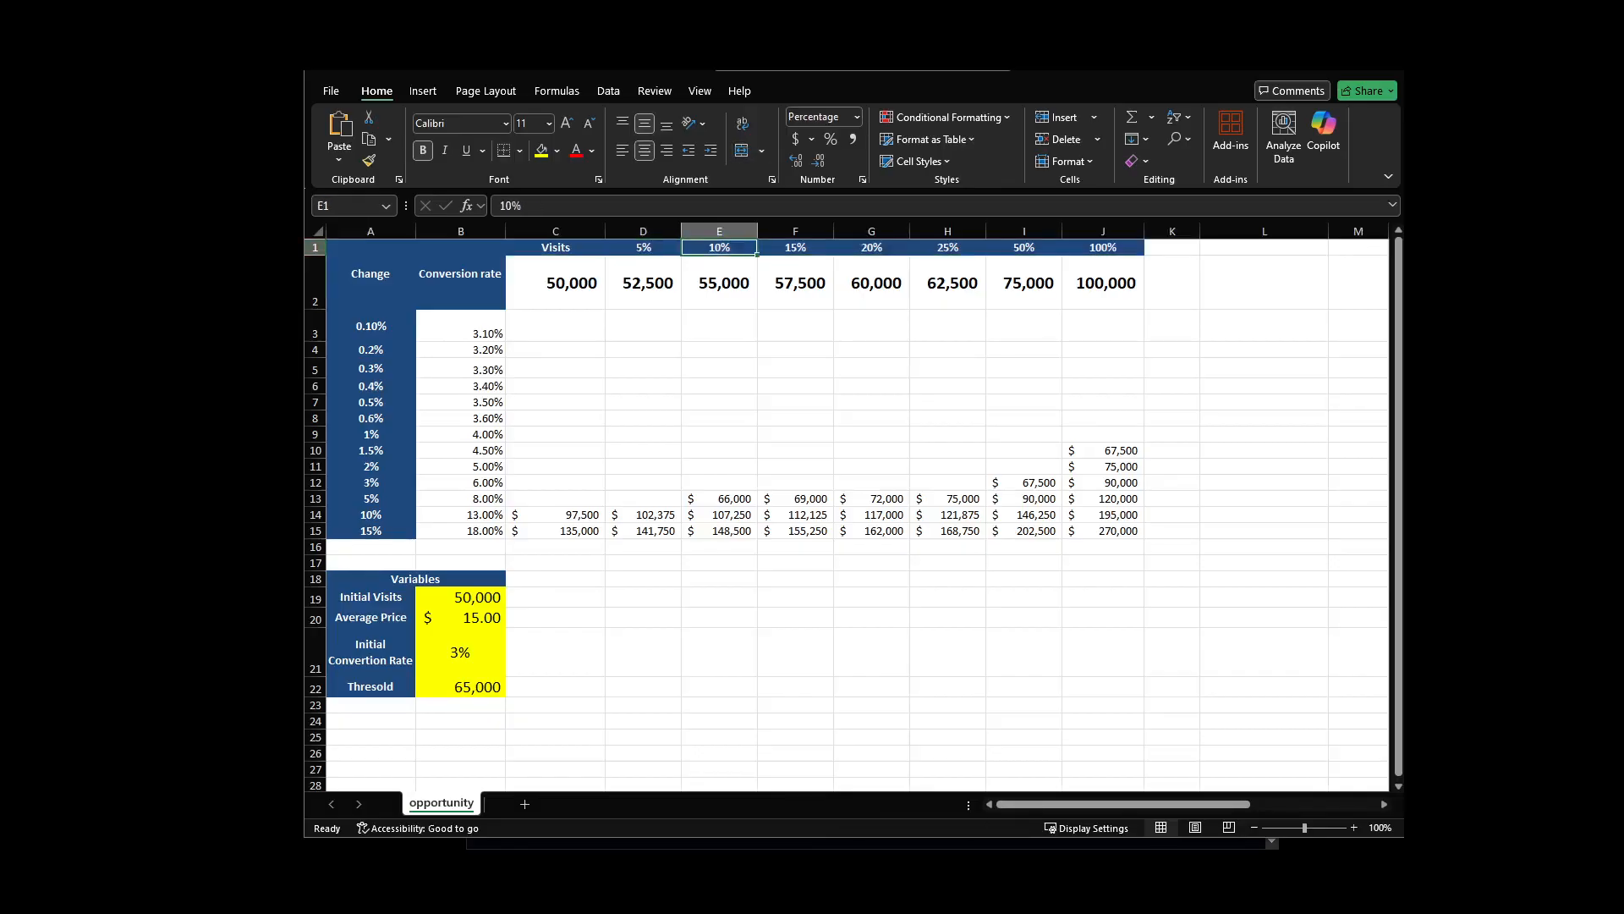
key("Right")
key("Right")
key("Right")
key("Right")
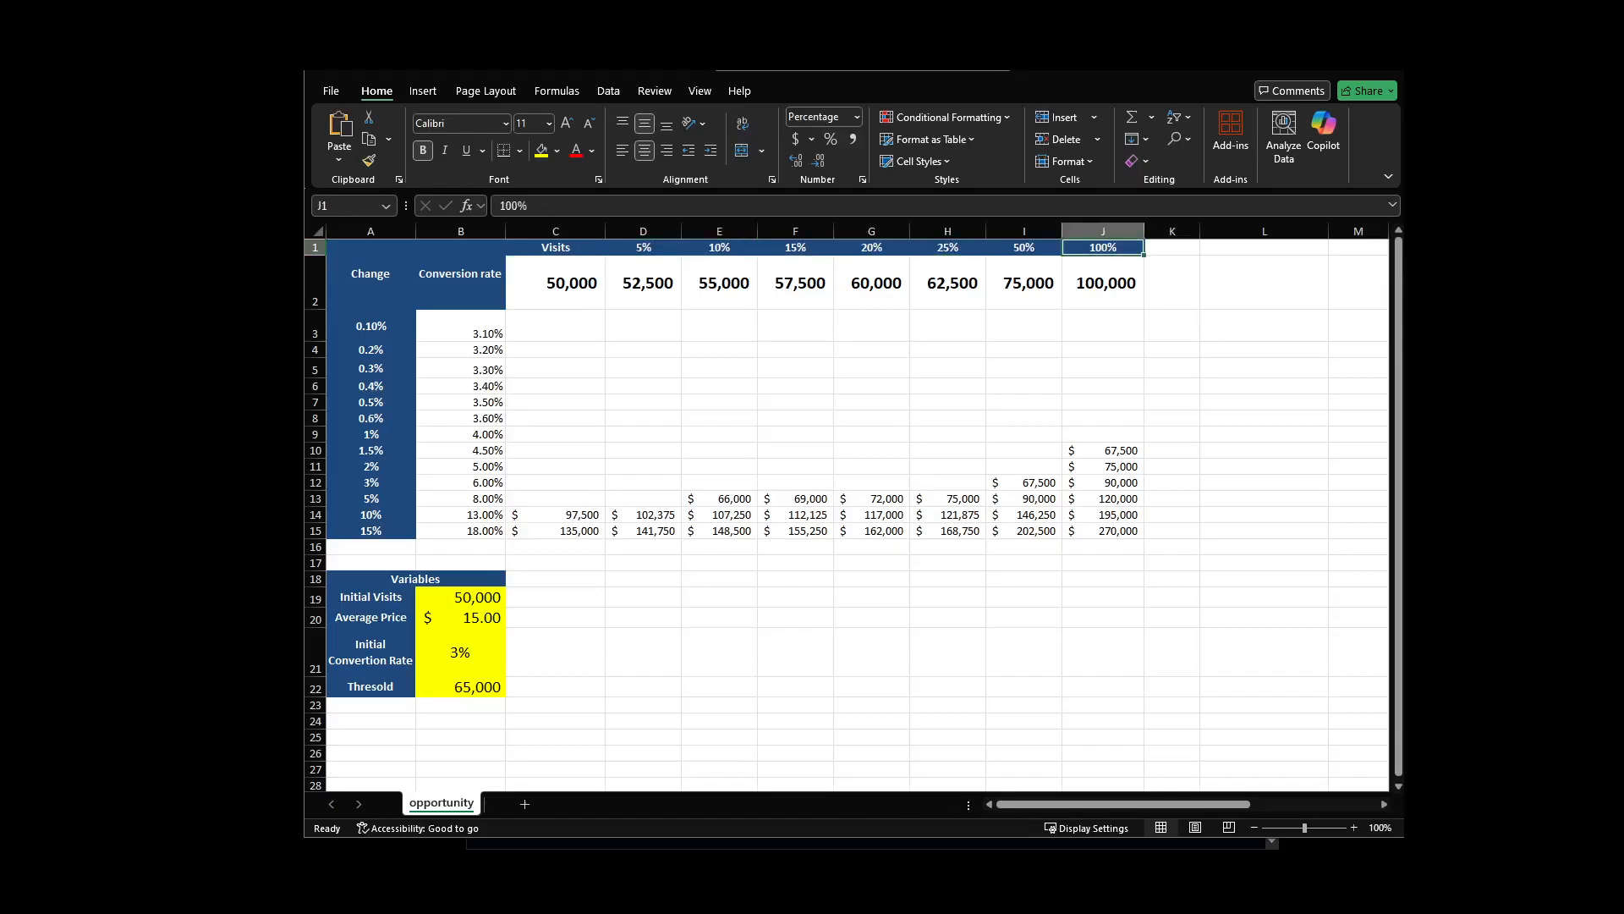
Step: Examine the increased visits formulas across row 2, from column D to column J
left_click(643, 283)
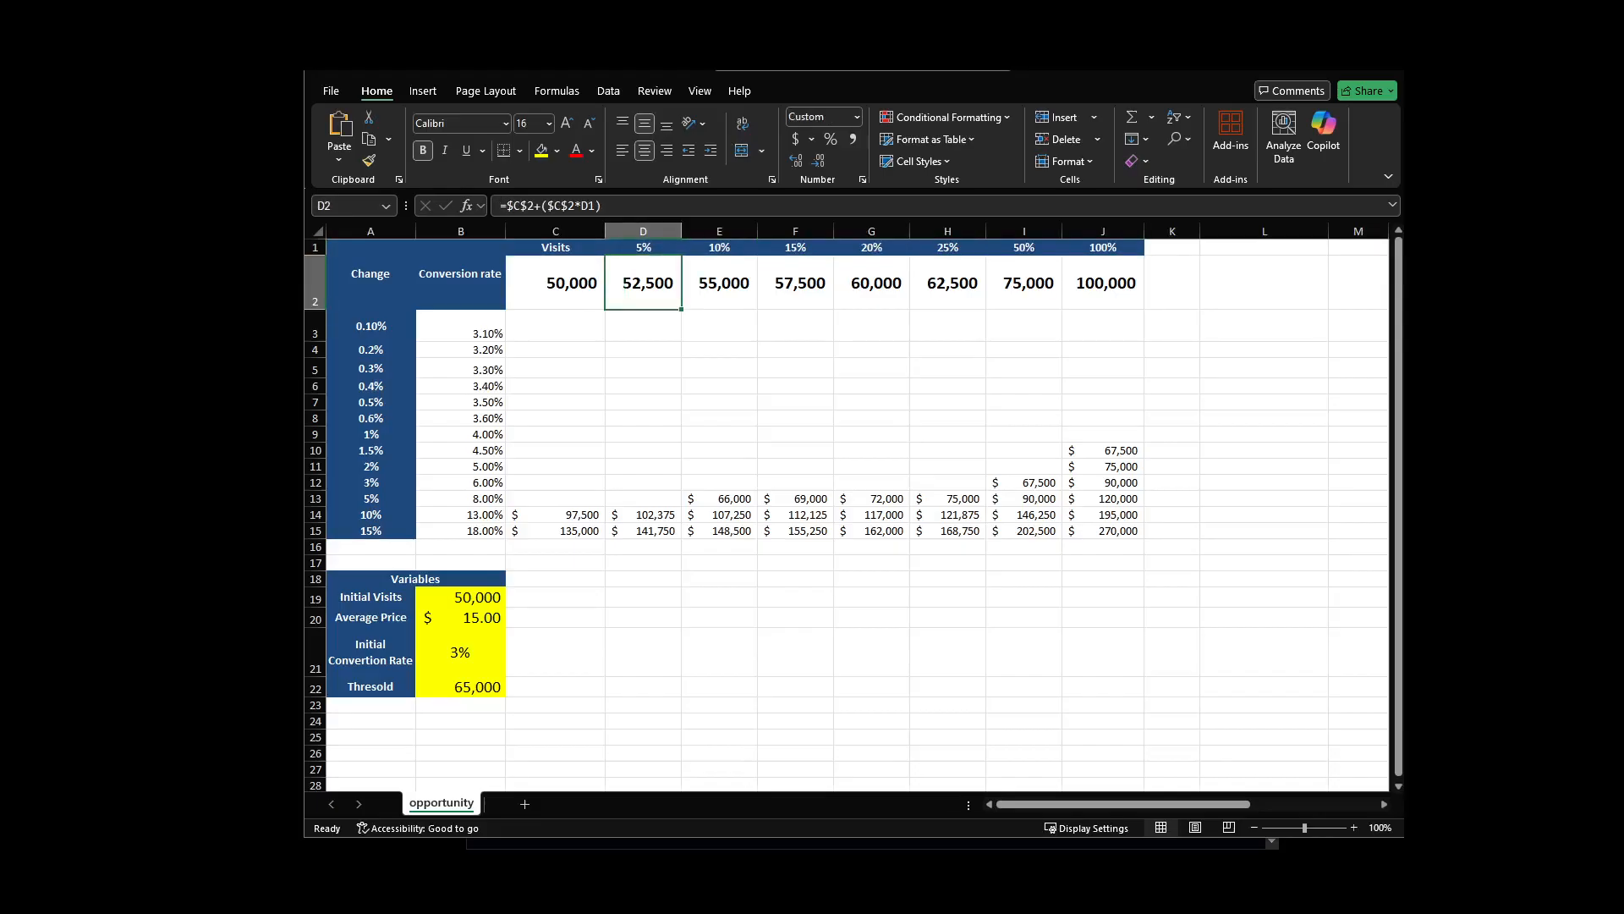
key("Right")
key("Right")
key("Right")
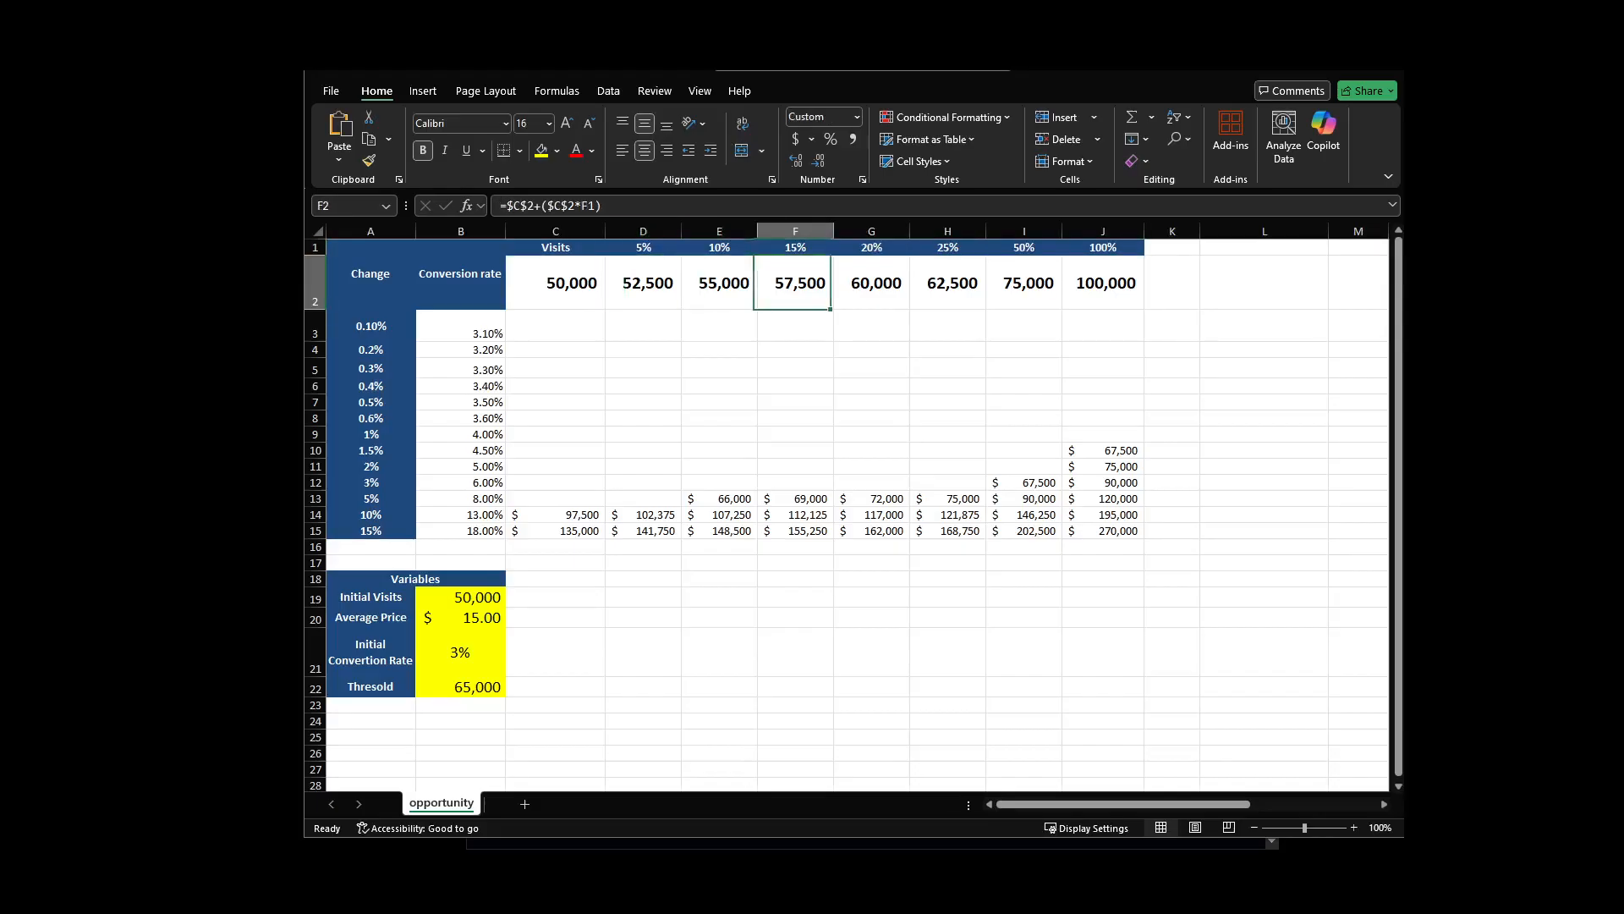
key("Right")
key("Right")
key("Right")
key("Right")
key("Left")
key("Left")
key("Left")
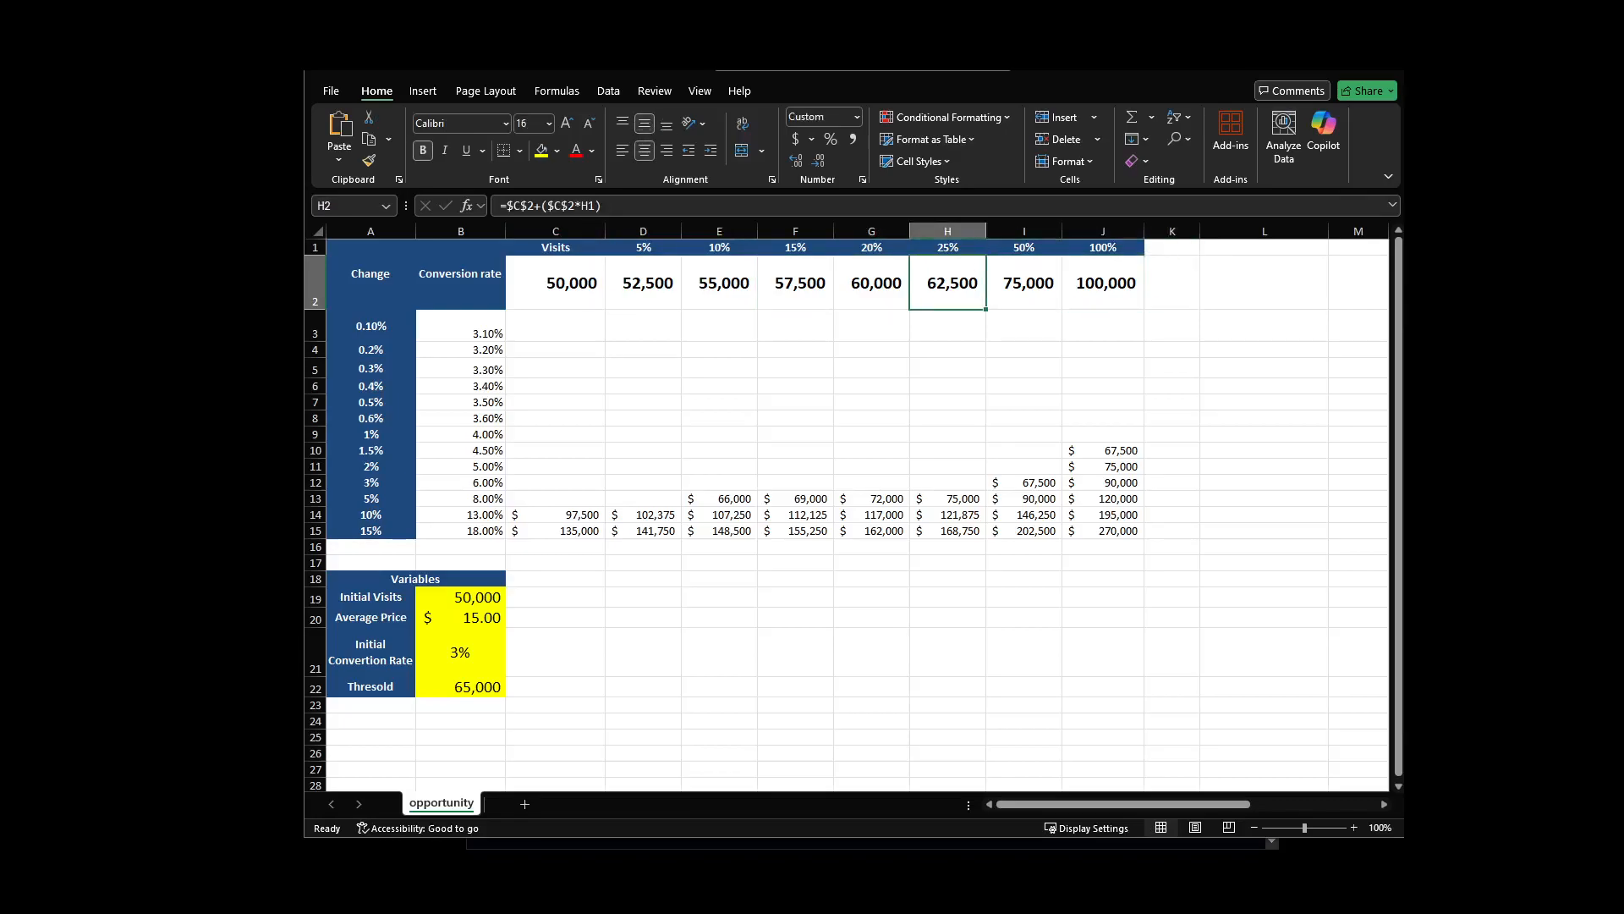
Step: Inspect the Conversion rate formulas in column B and the cells they reference, leaving them unedited
left_click(460, 273)
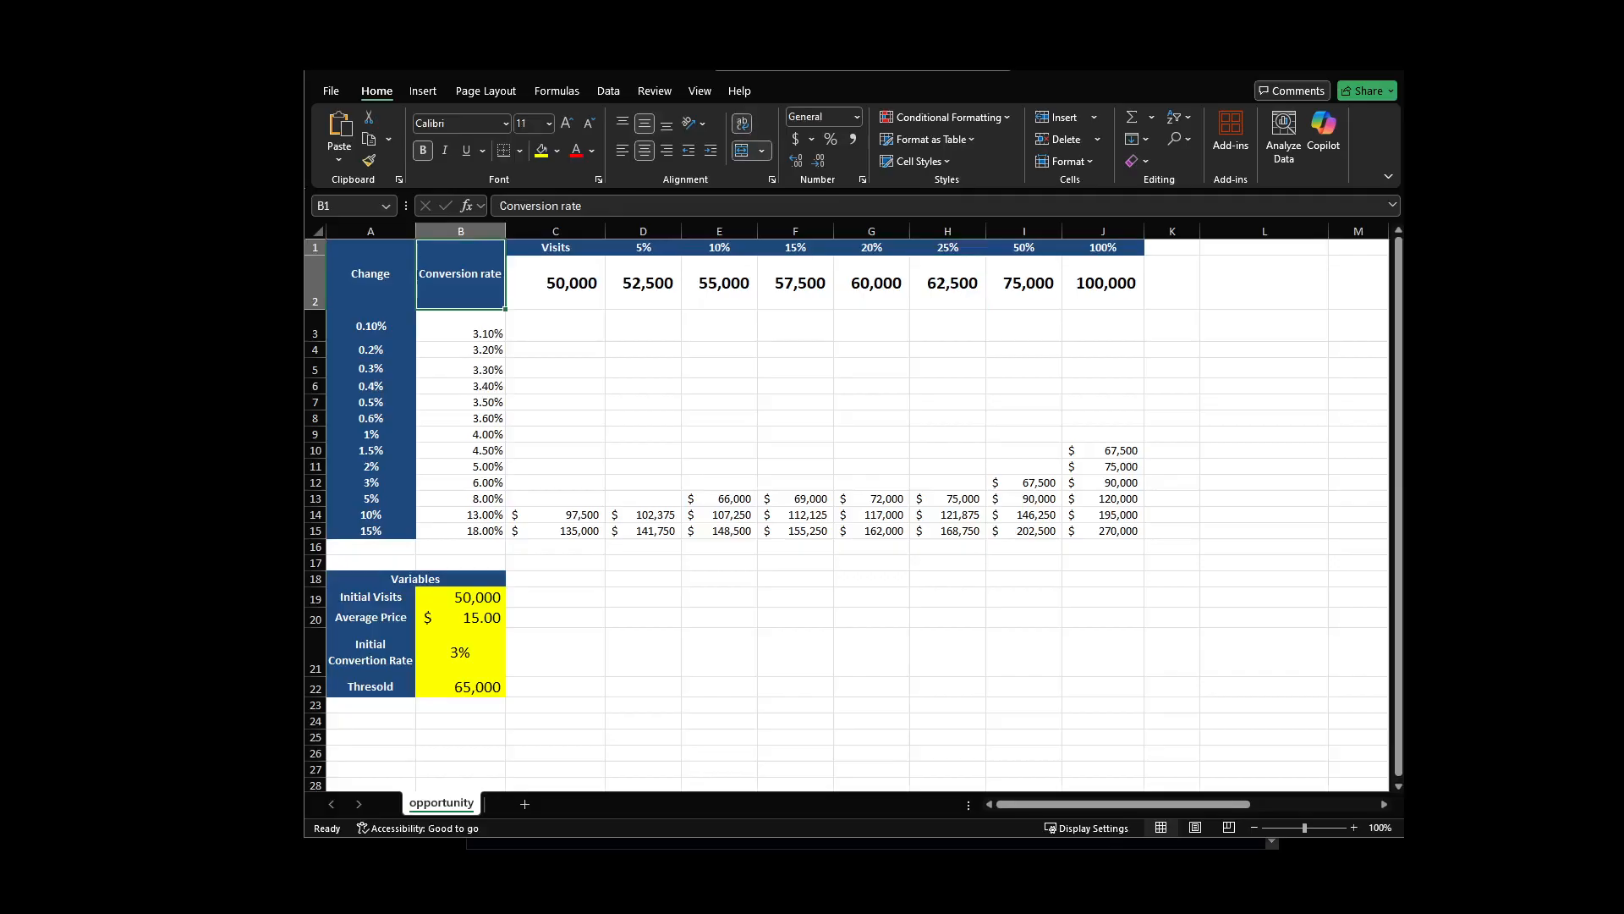
key("Down")
key("Down")
key("Down")
key("Down")
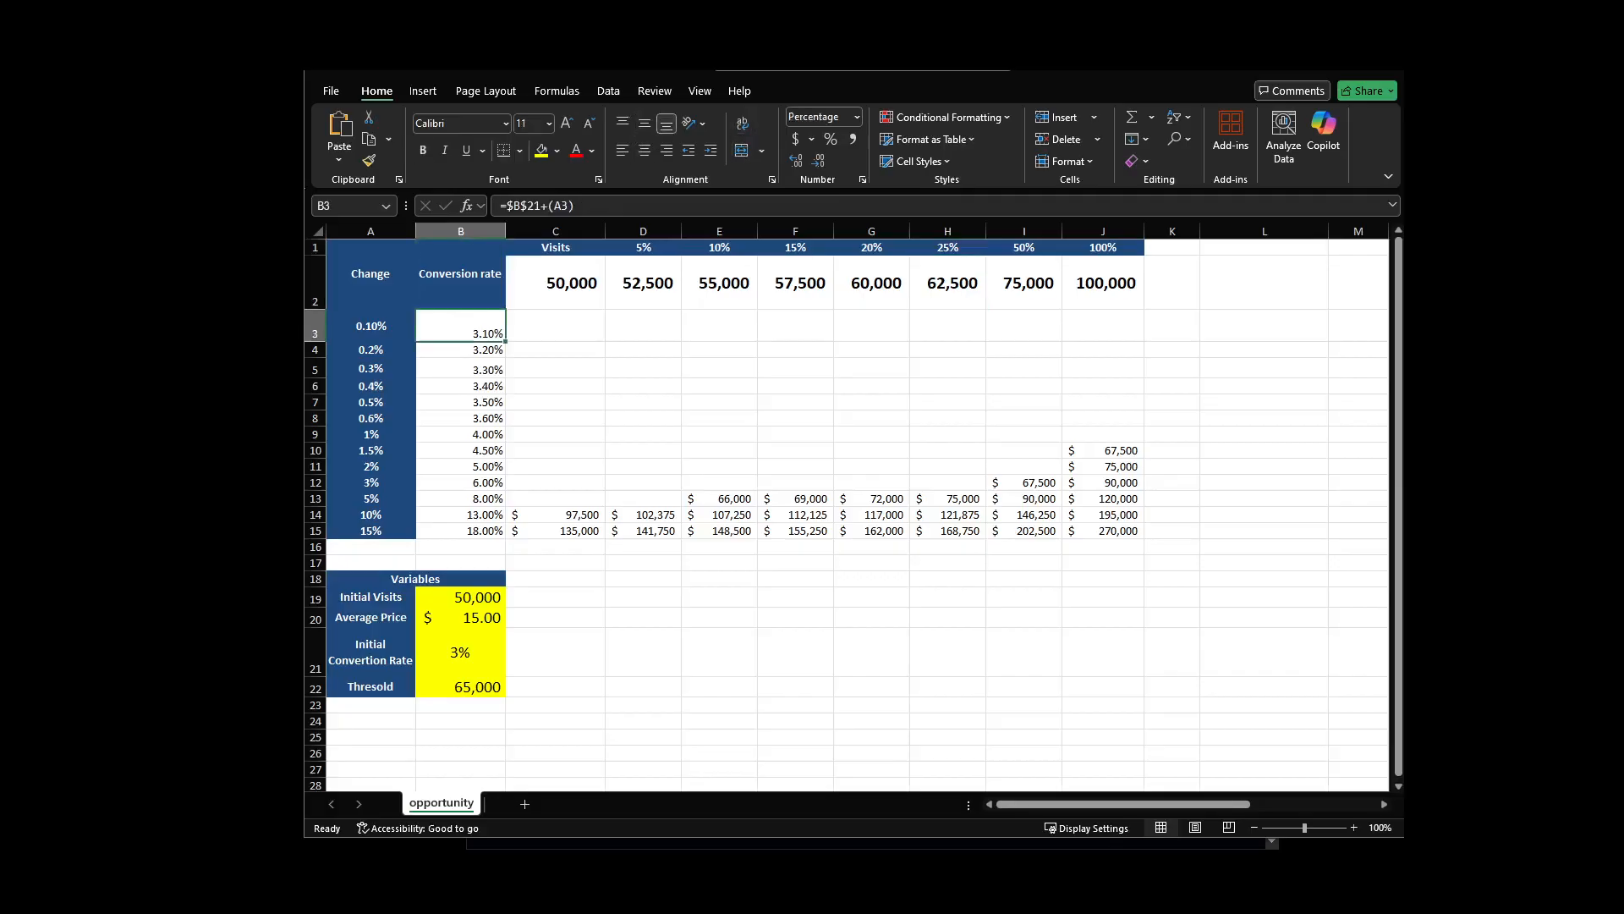
key("F2")
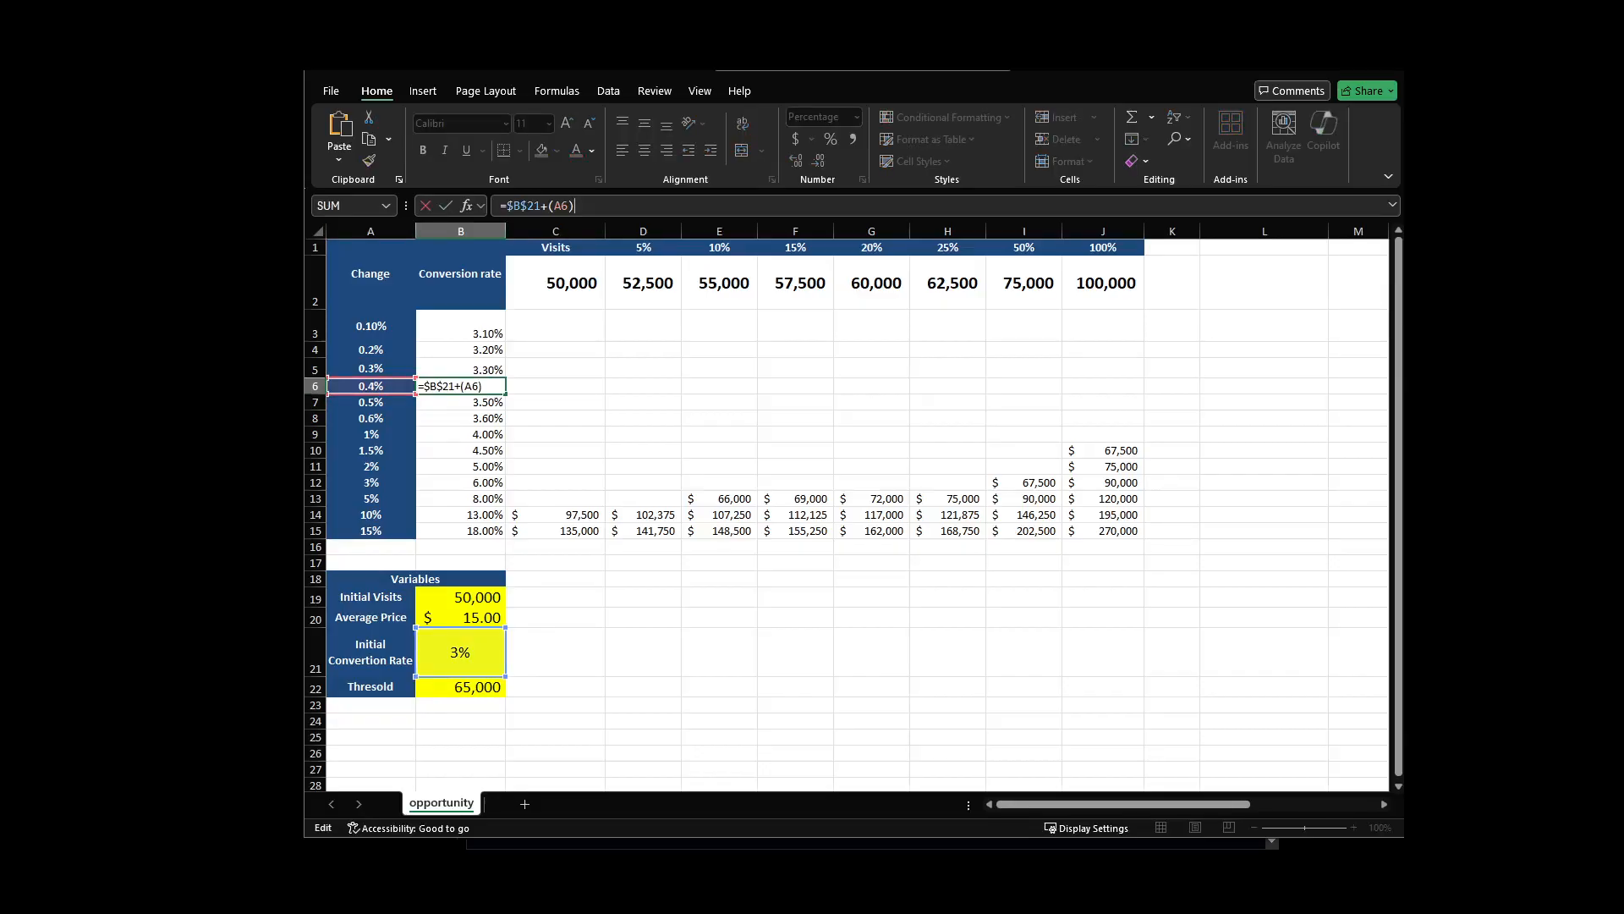
key("Escape")
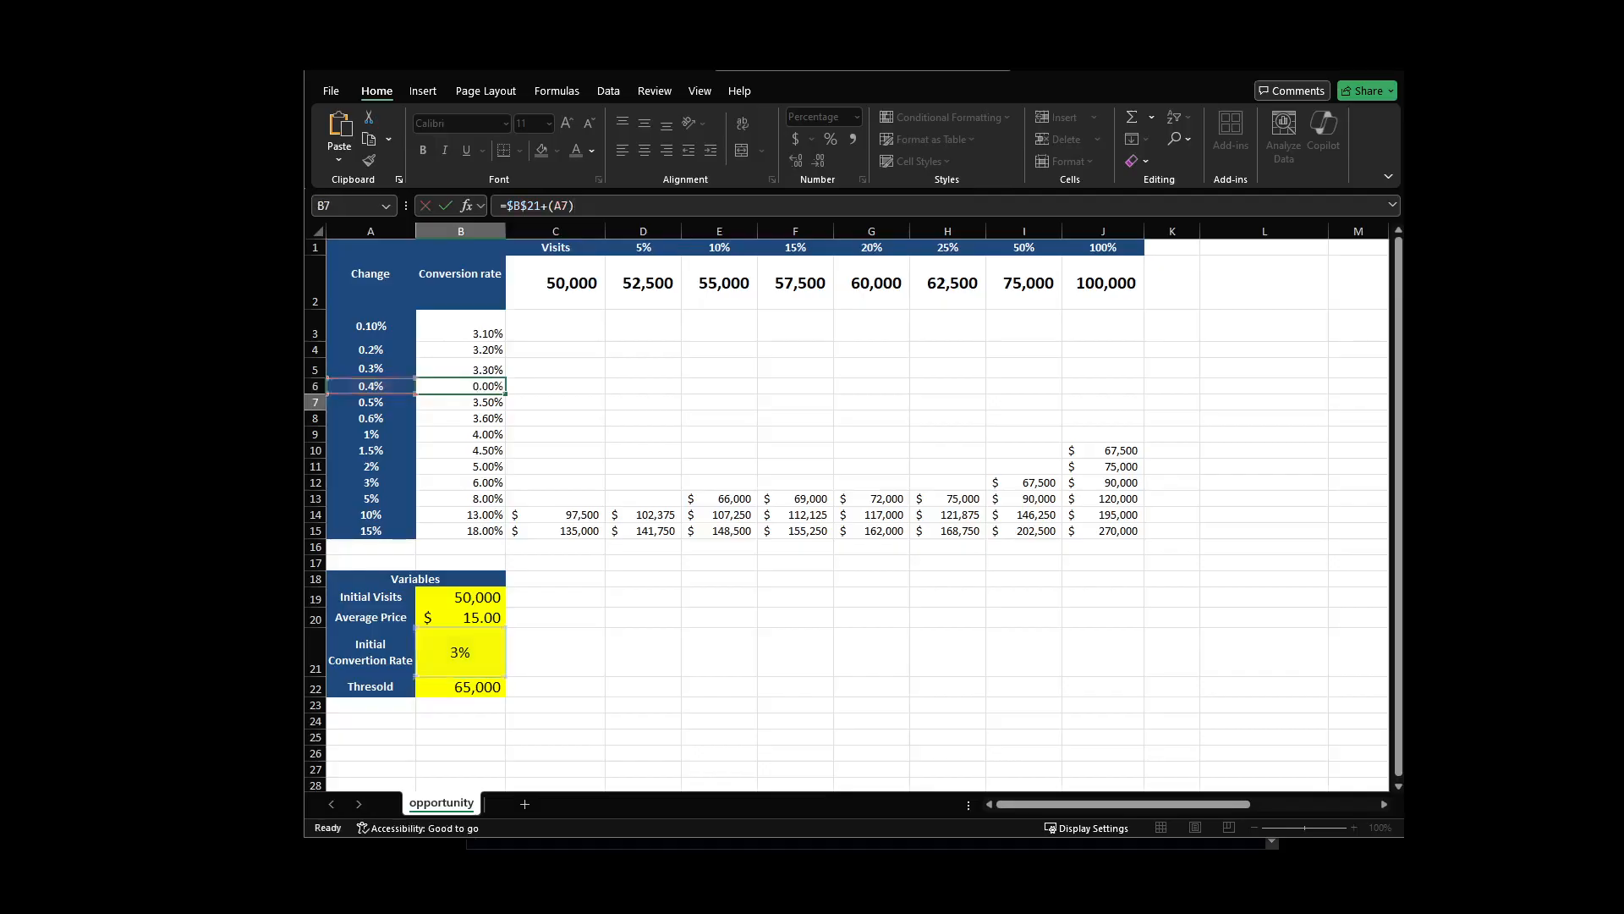
Step: Review the Change percentages in column A, cell by cell from A3 to A10
left_click_drag(371, 274, 371, 515)
left_click(370, 482)
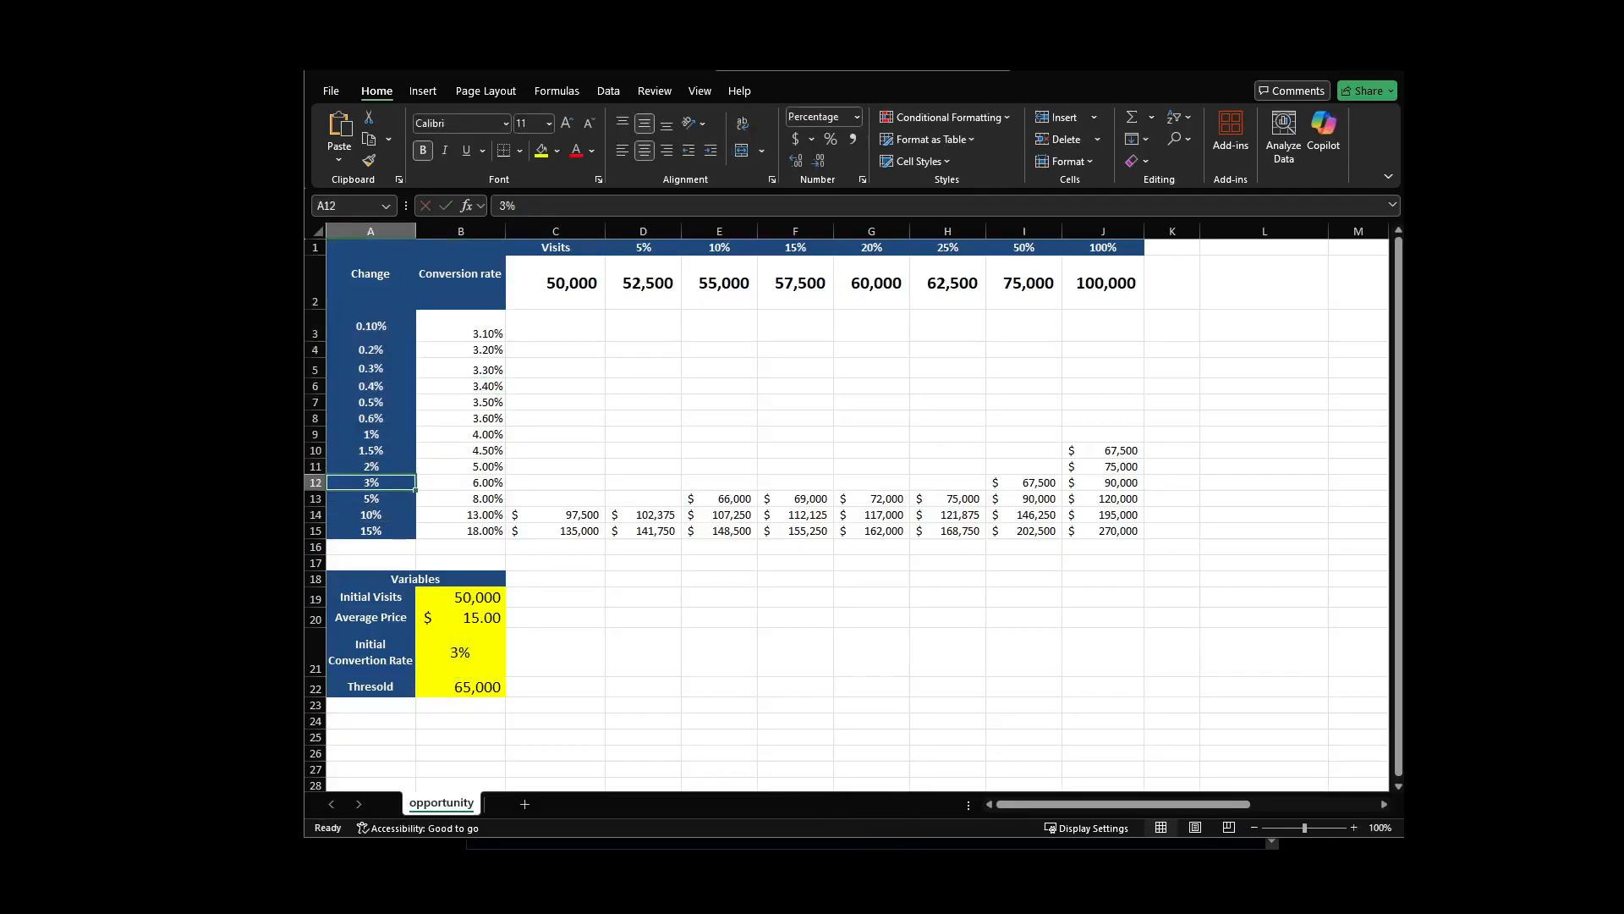
left_click(371, 326)
key("Down")
key("Down")
key("Down")
key("Down")
key("Down")
key("Down")
key("Down")
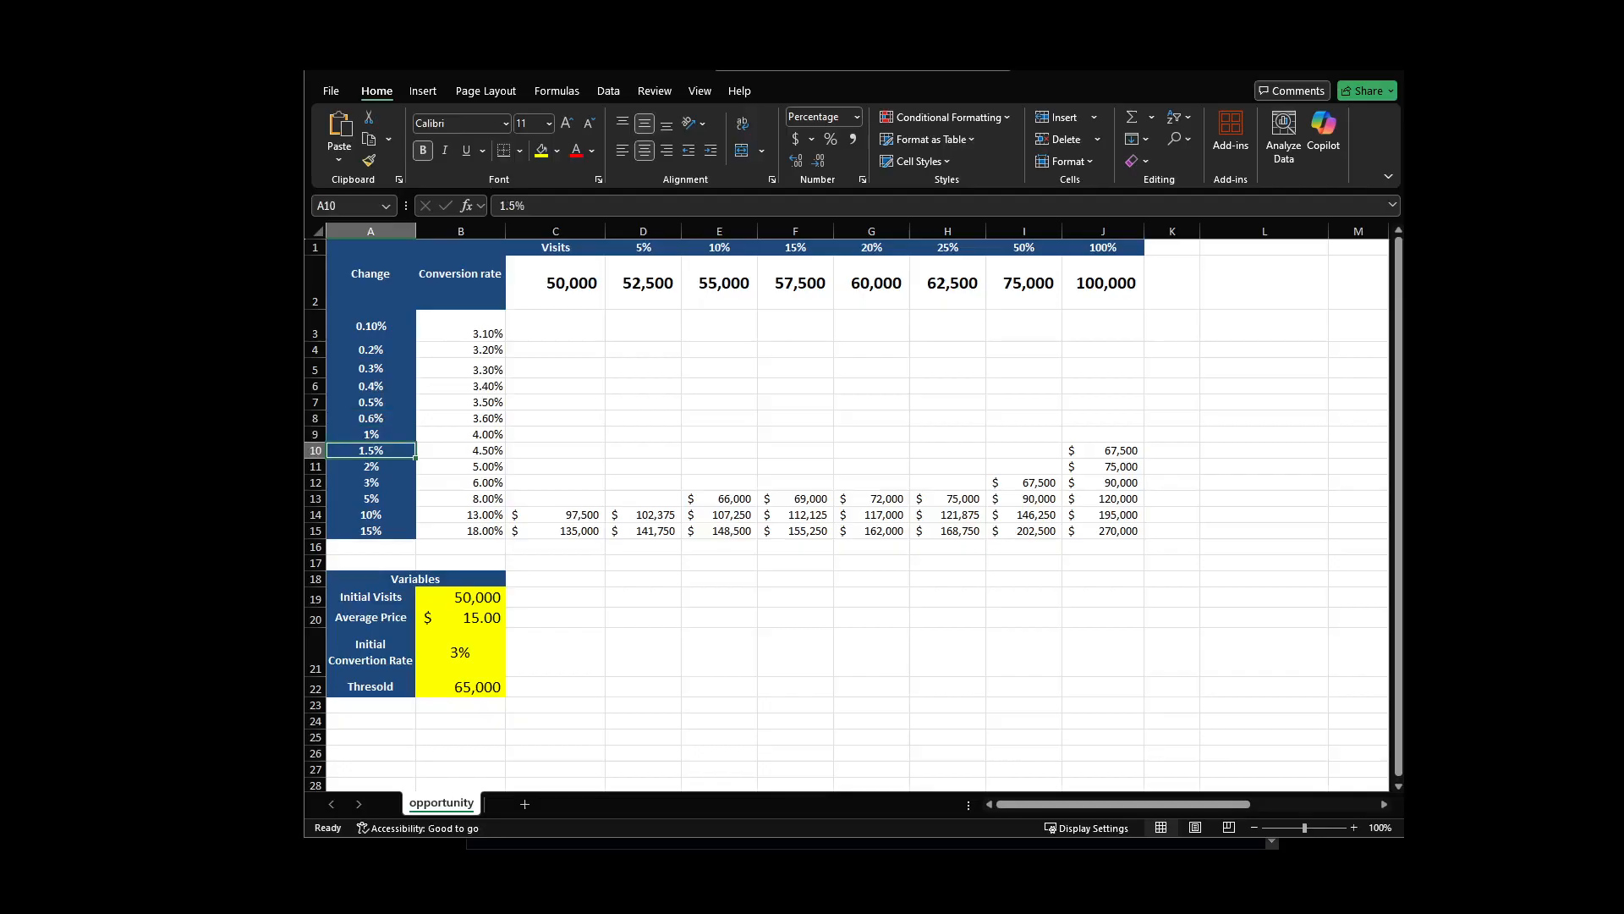
Step: Examine the IF formula in C3, the results range C3:J15 and the Threshold row the formula depends on
left_click(555, 324)
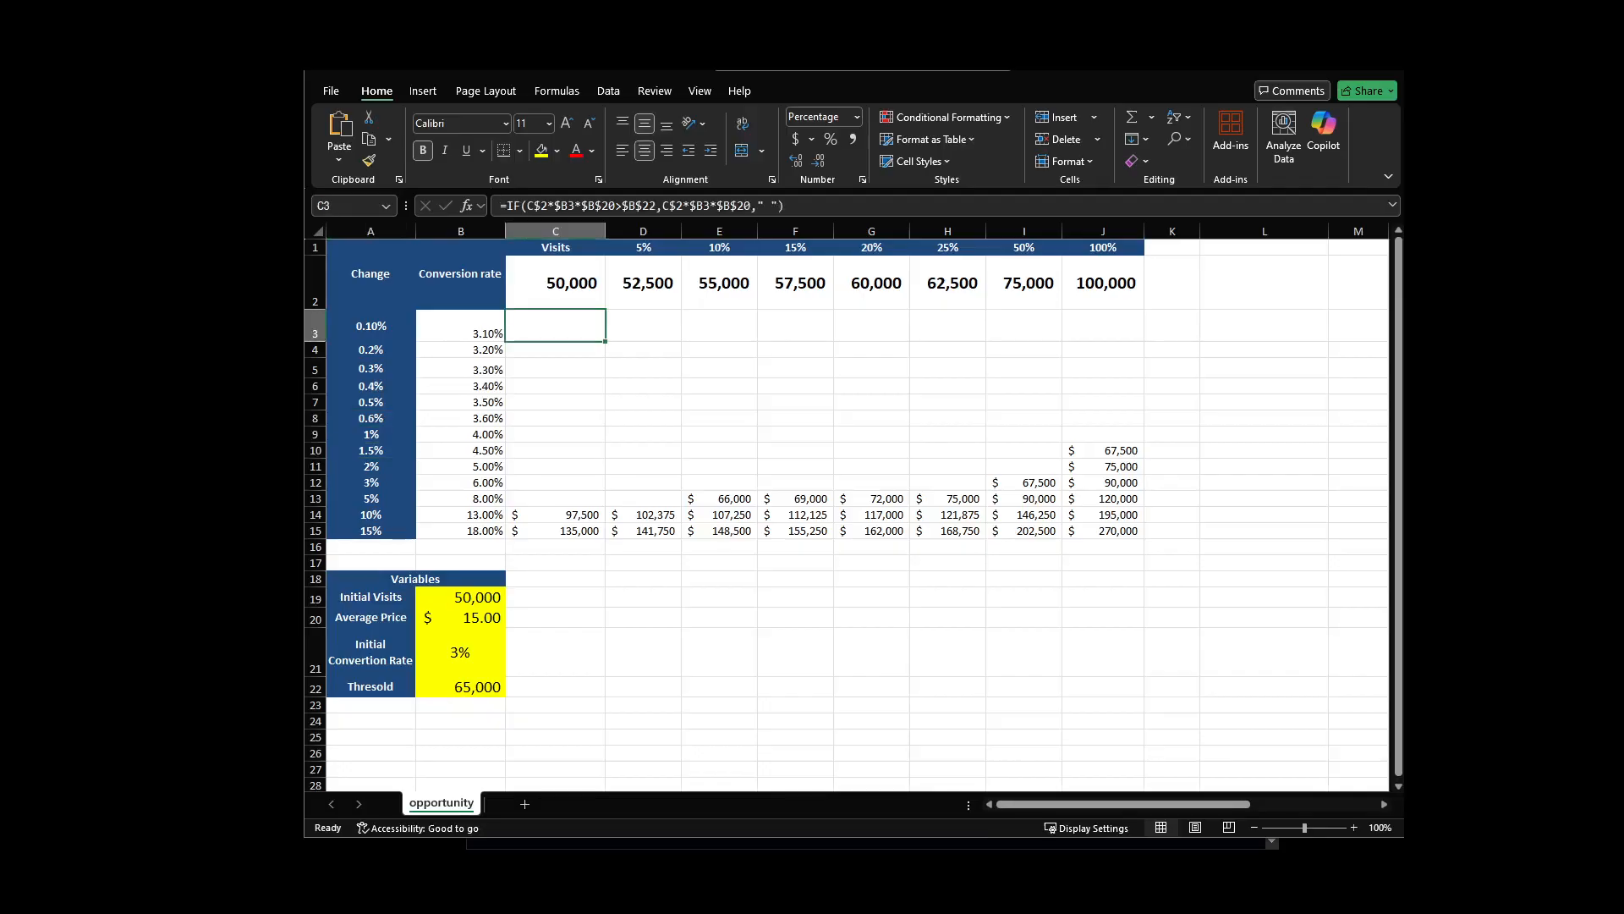
left_click_drag(606, 341, 1142, 535)
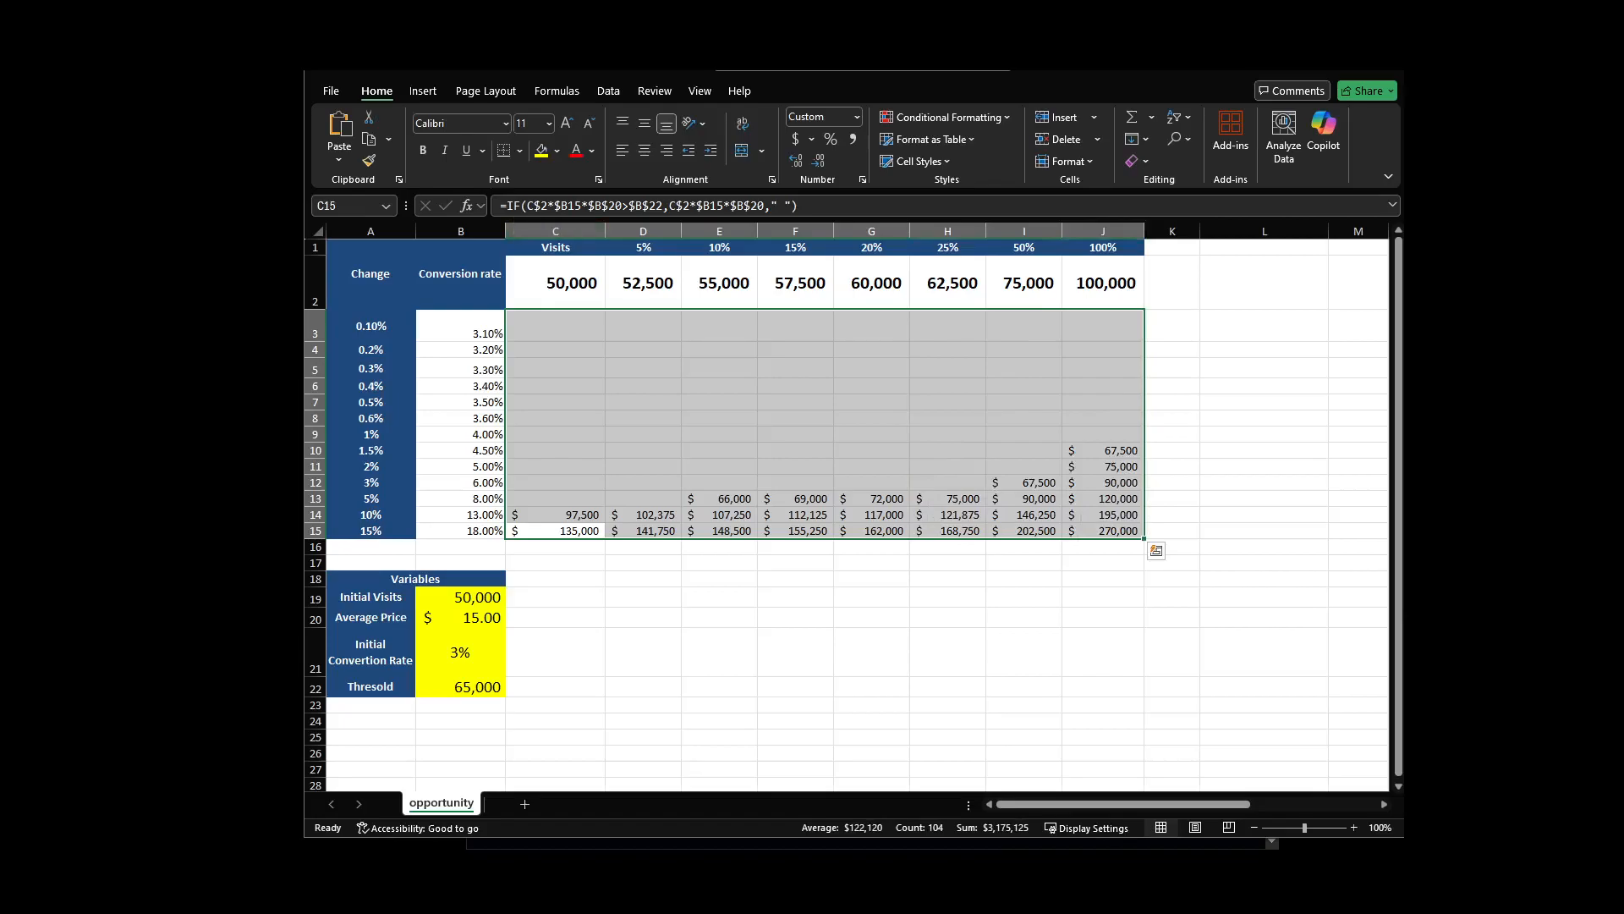
left_click(555, 325)
double_click(555, 325)
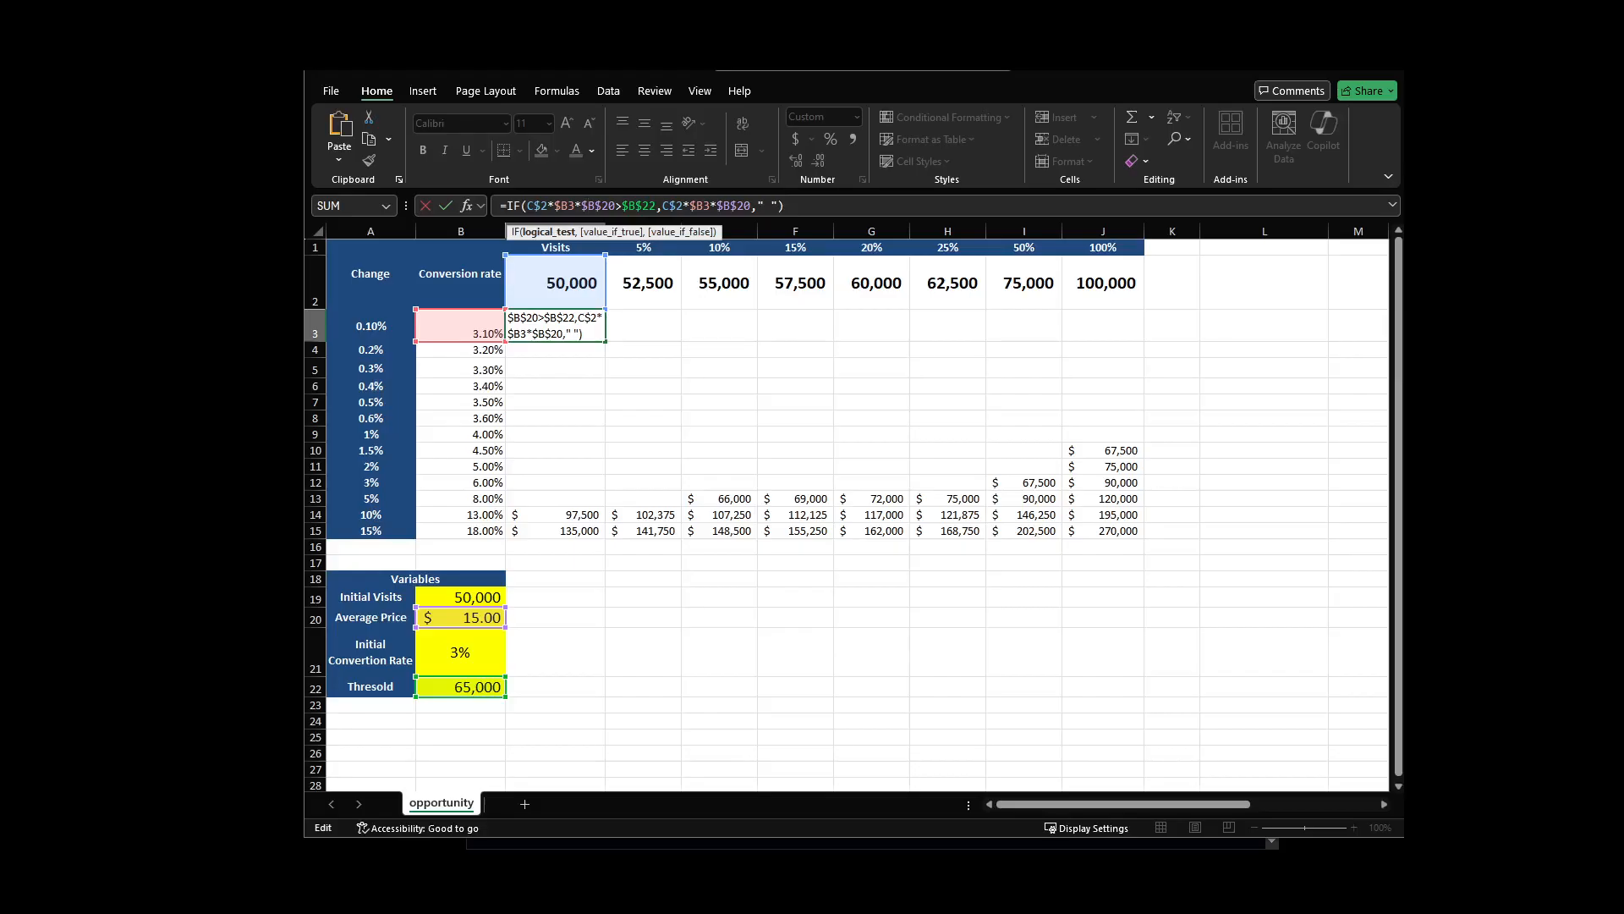
key("Return")
left_click(315, 687)
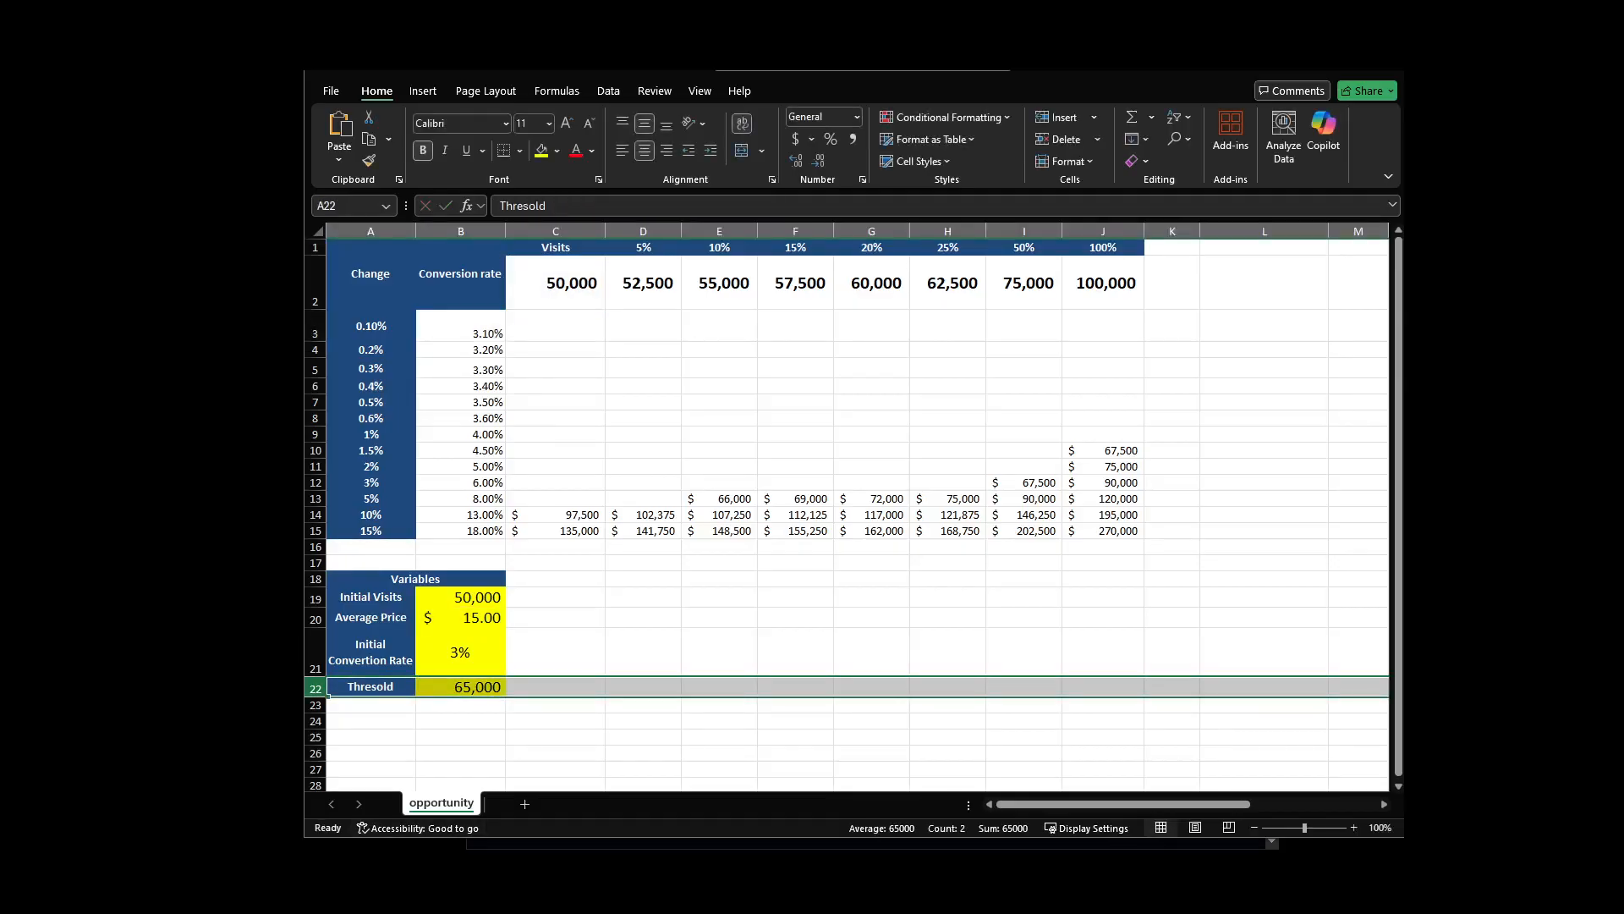
left_click(556, 597)
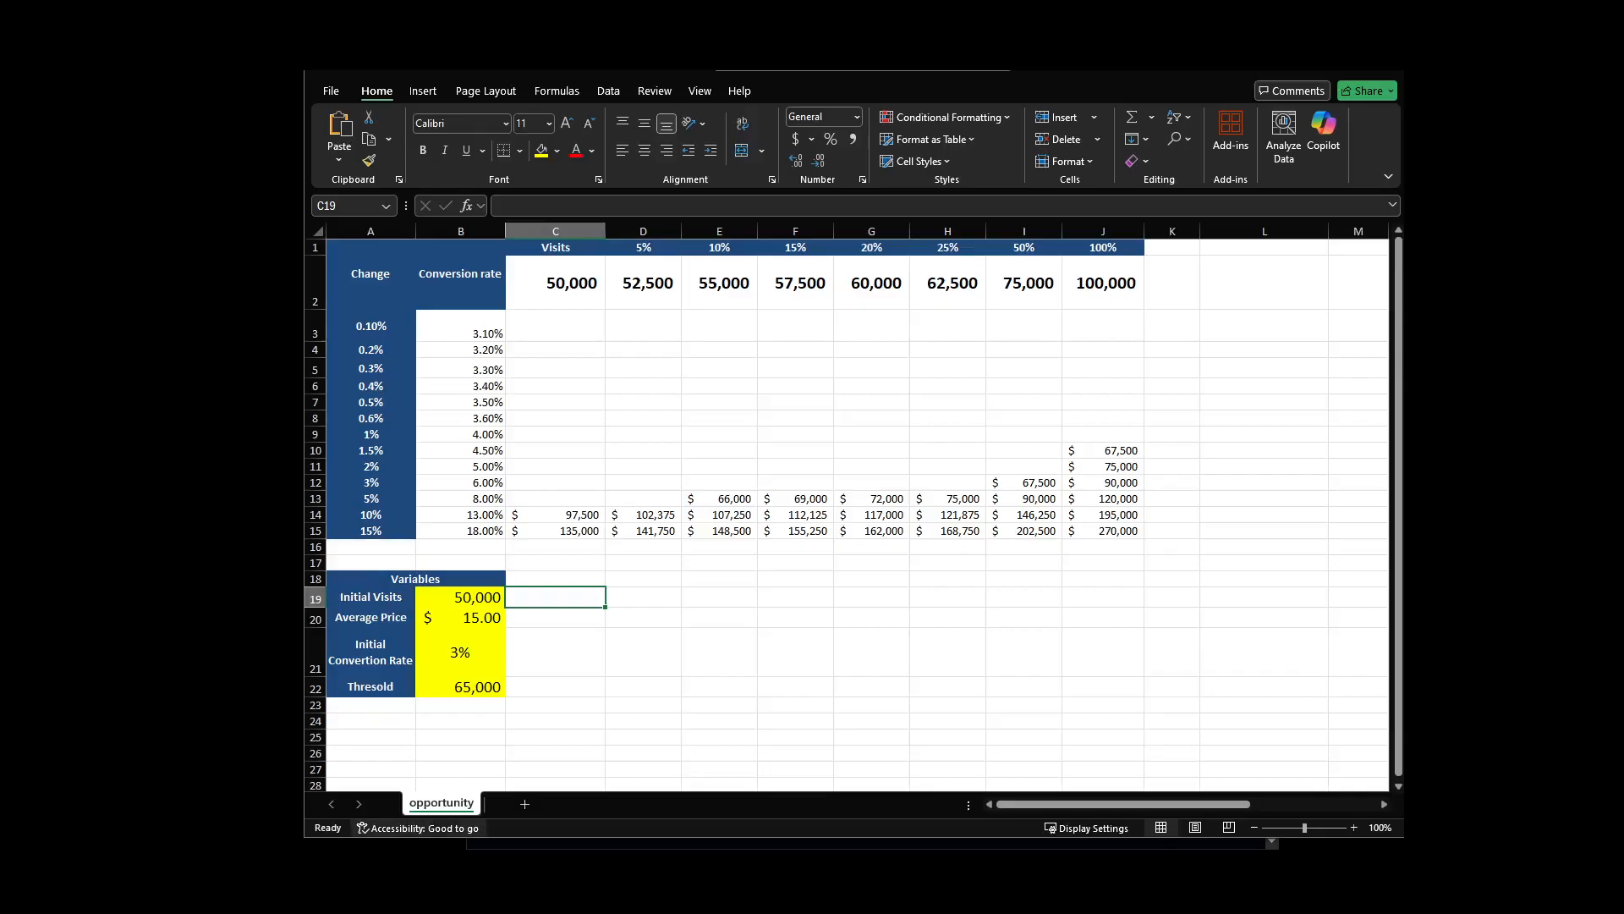
Step: Set the Initial Convertion Rate variable in B21 to 5%
left_click(460, 652)
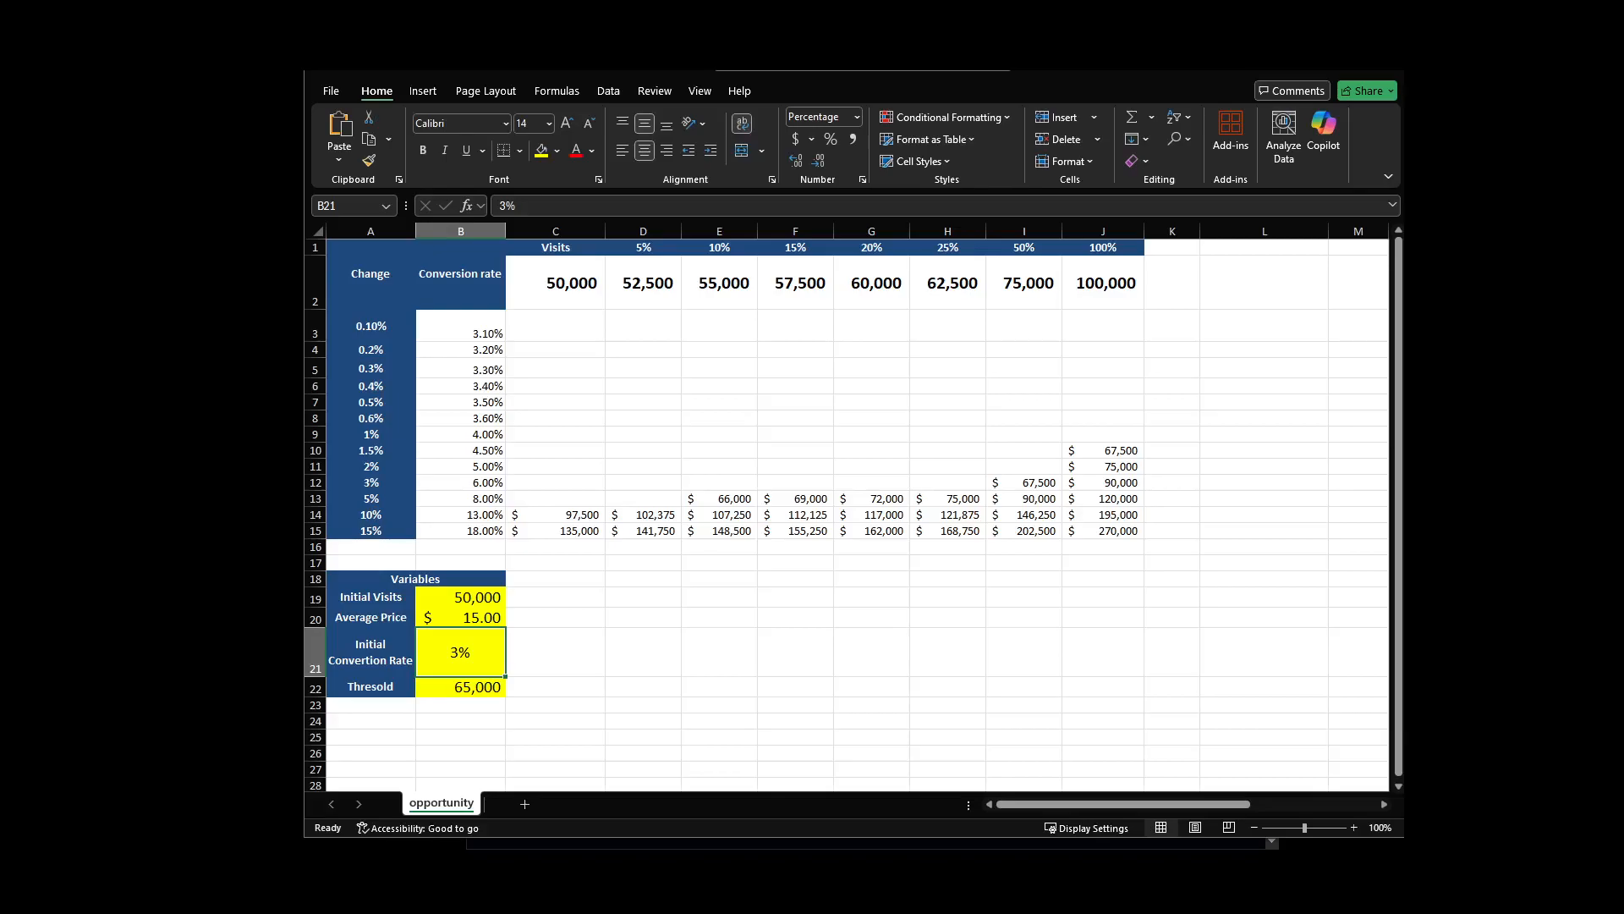
type("5")
key("Return")
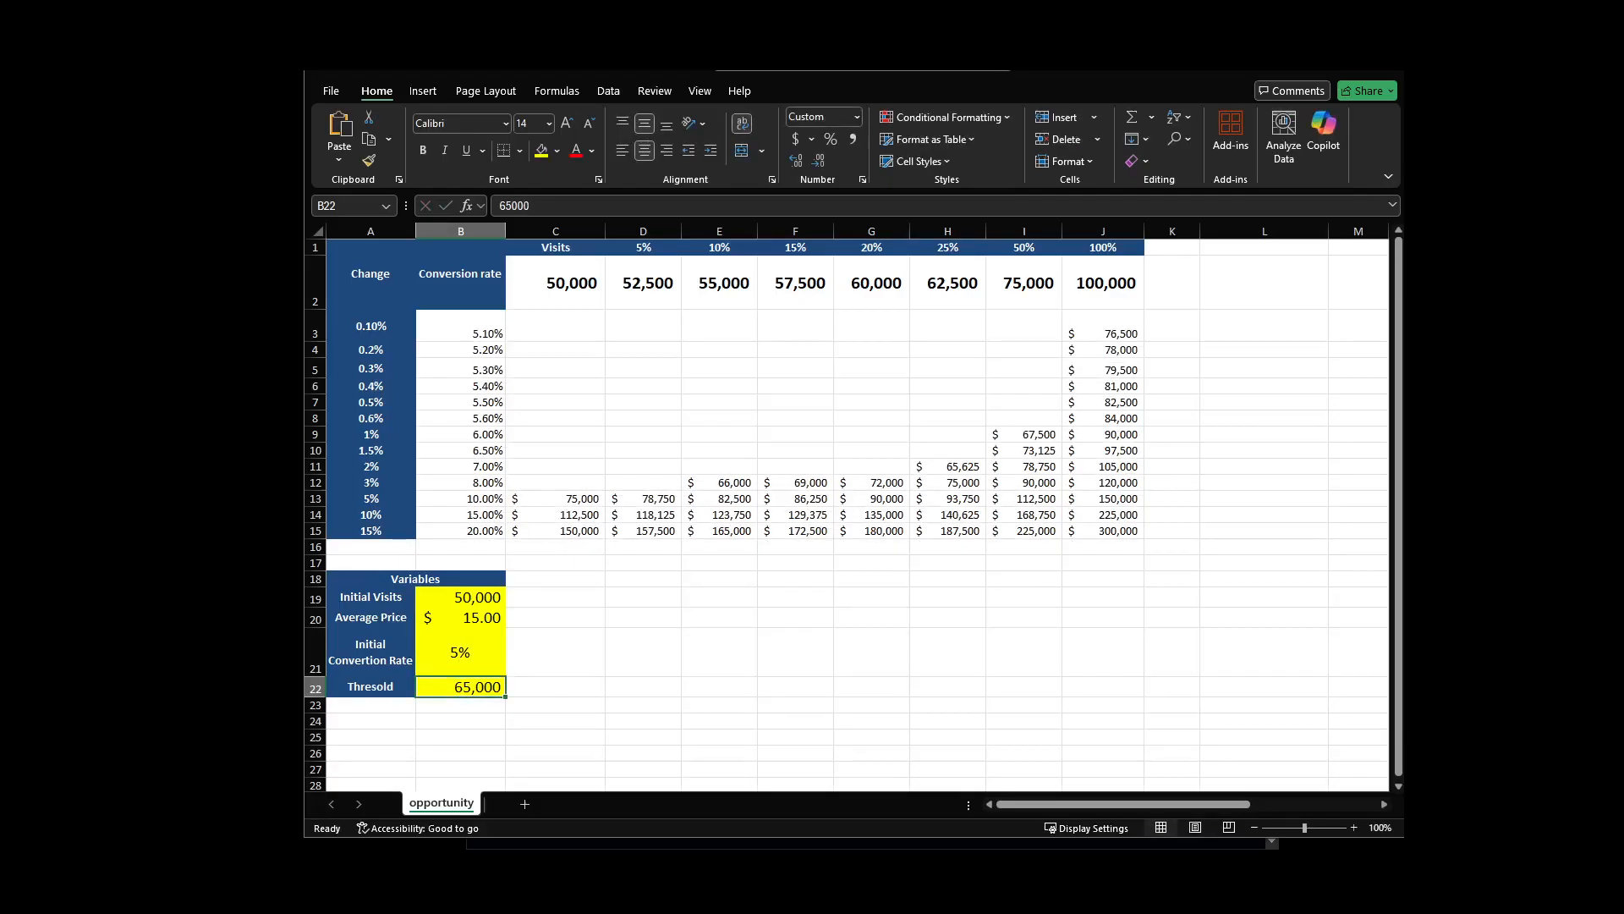
left_click(370, 652)
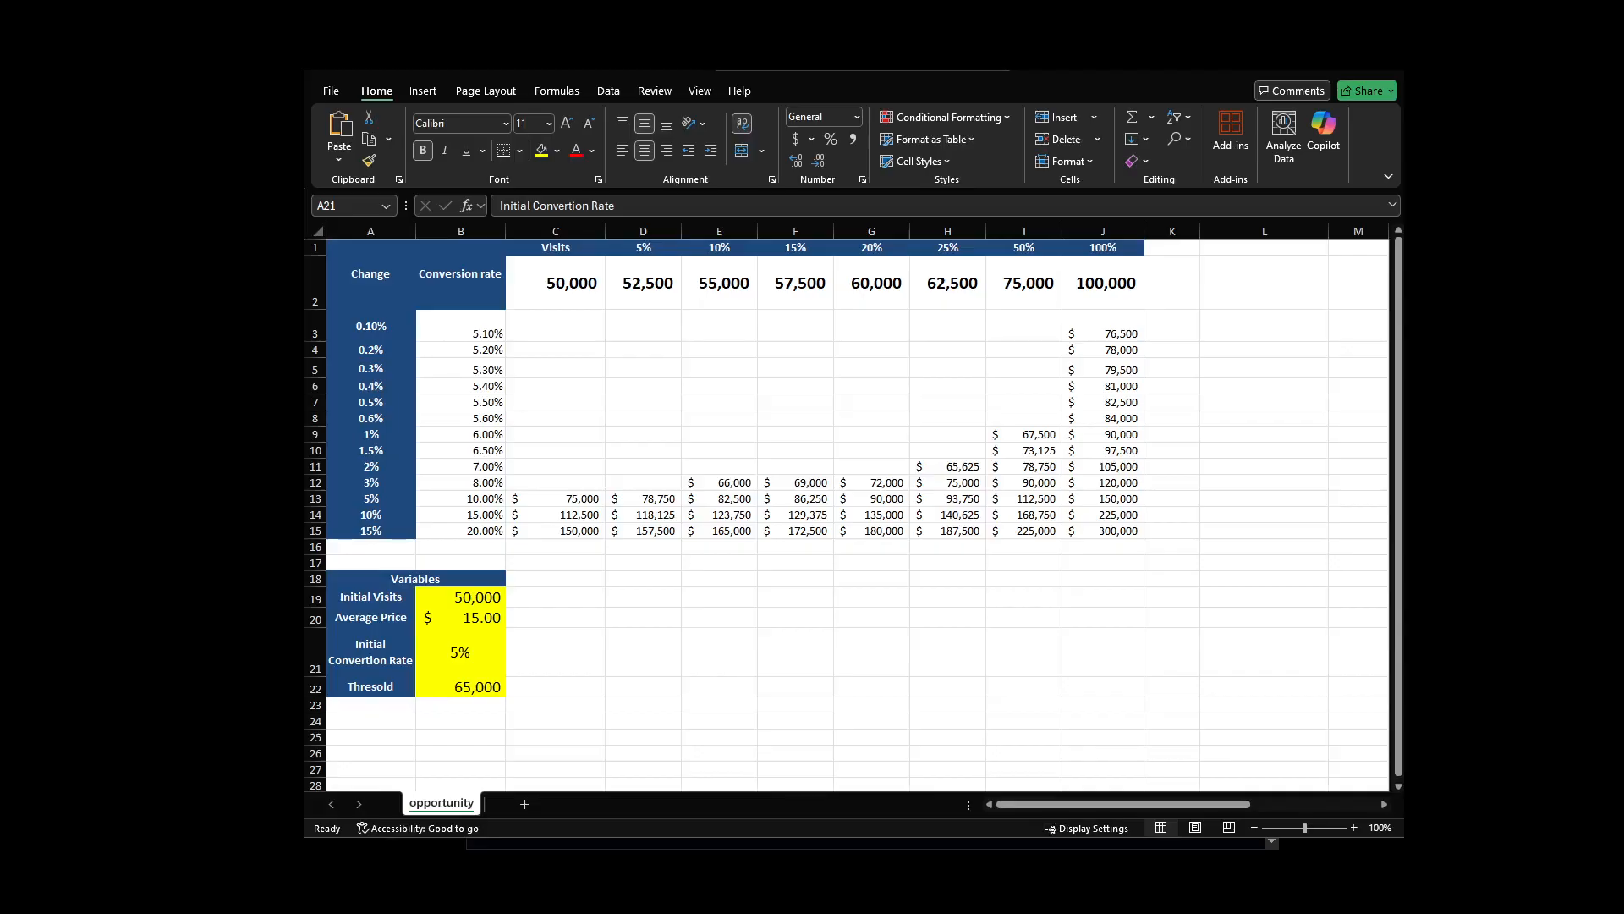
Step: Review the results table A1:J15 against the Variables block, including the formula in D13, the visits row and the Conversion rate column
left_click_drag(370, 273, 1103, 531)
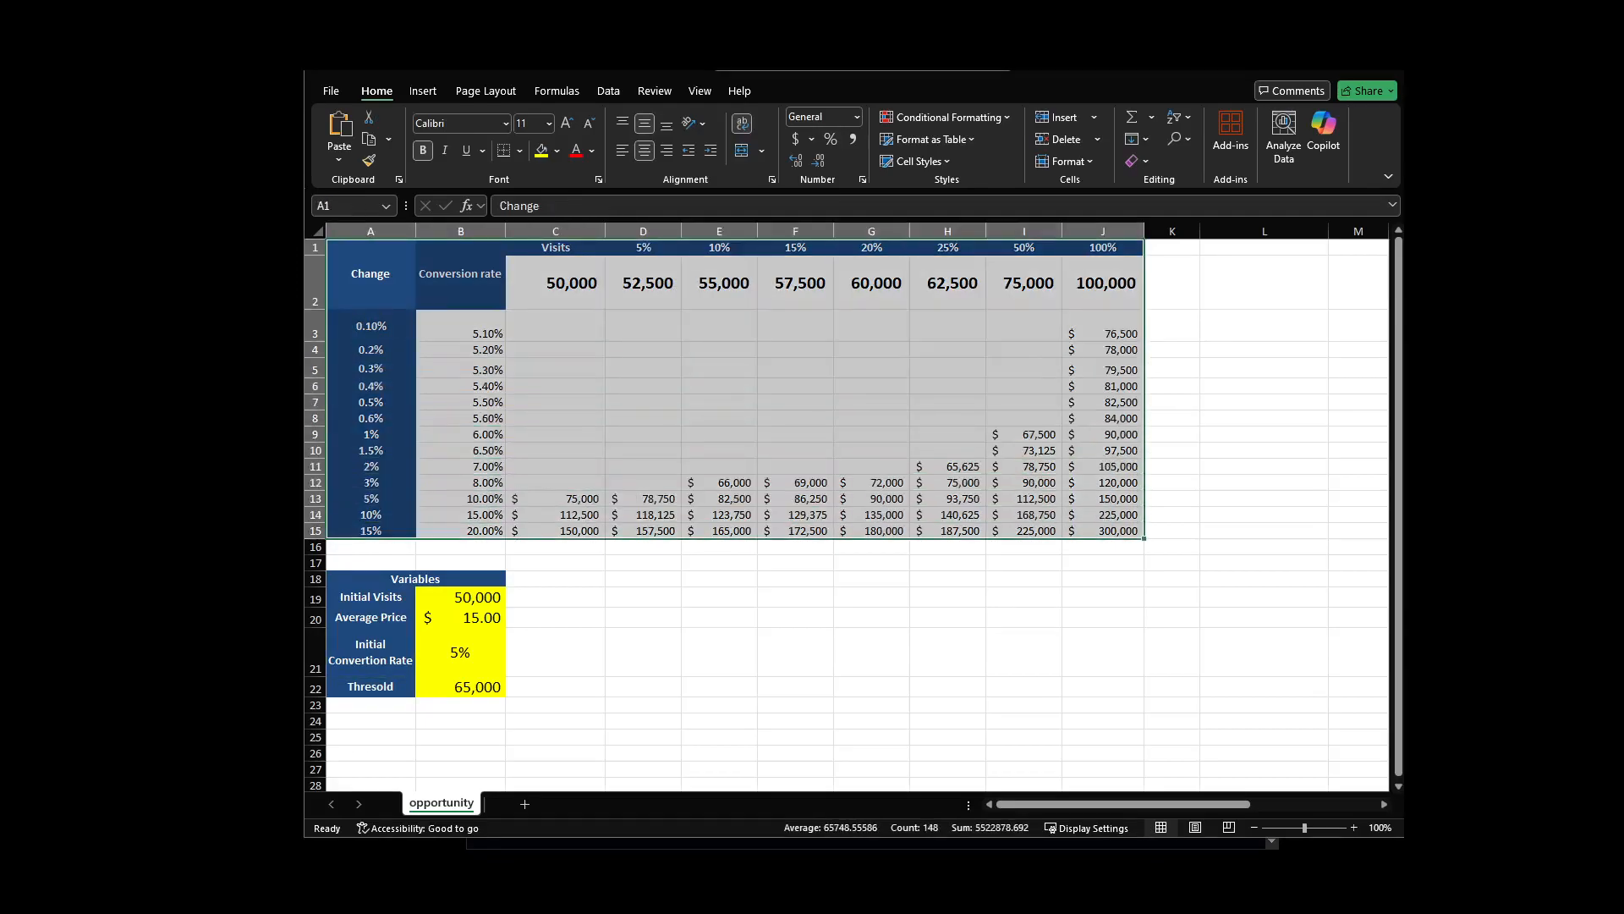
left_click_drag(398, 580, 461, 686)
left_click(643, 499)
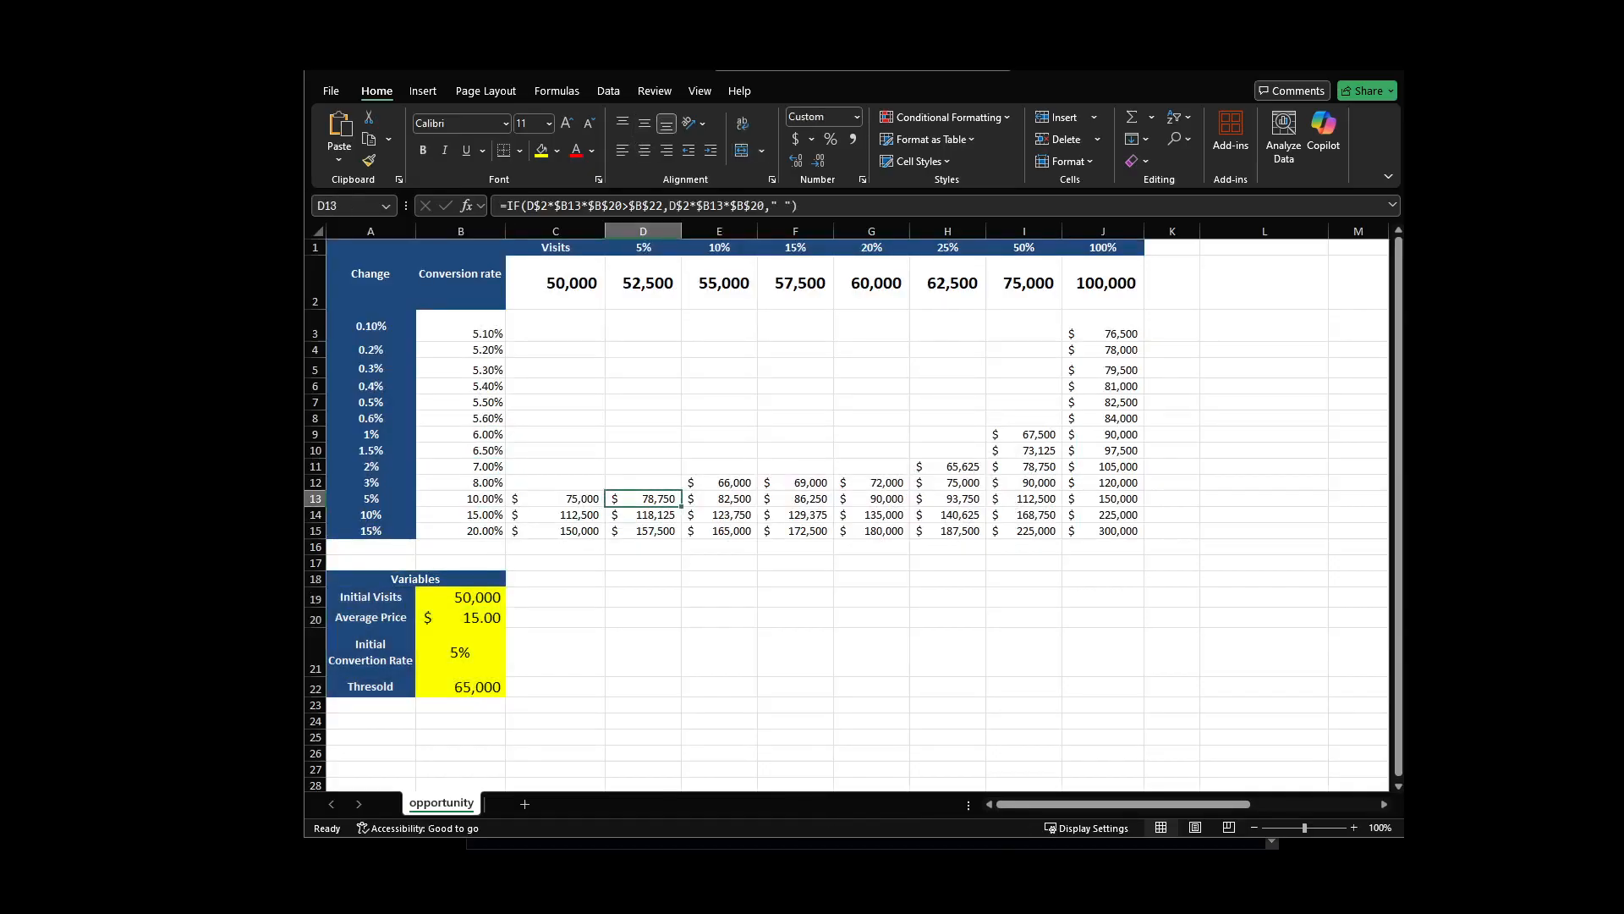
left_click(371, 274)
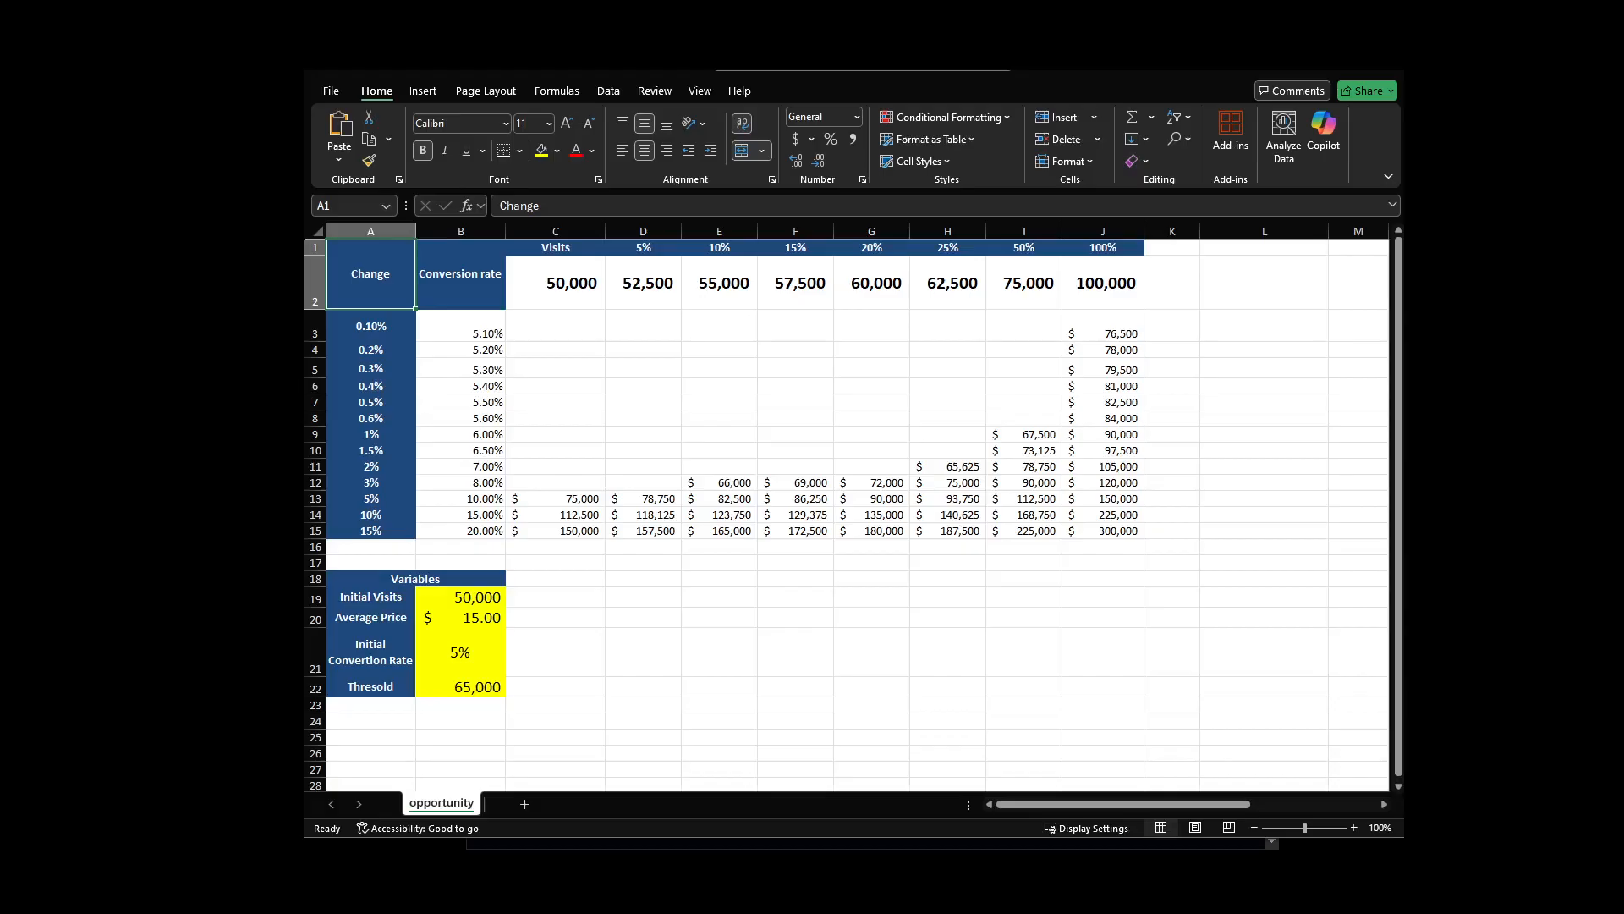
left_click_drag(556, 284, 1103, 283)
left_click_drag(461, 334, 461, 530)
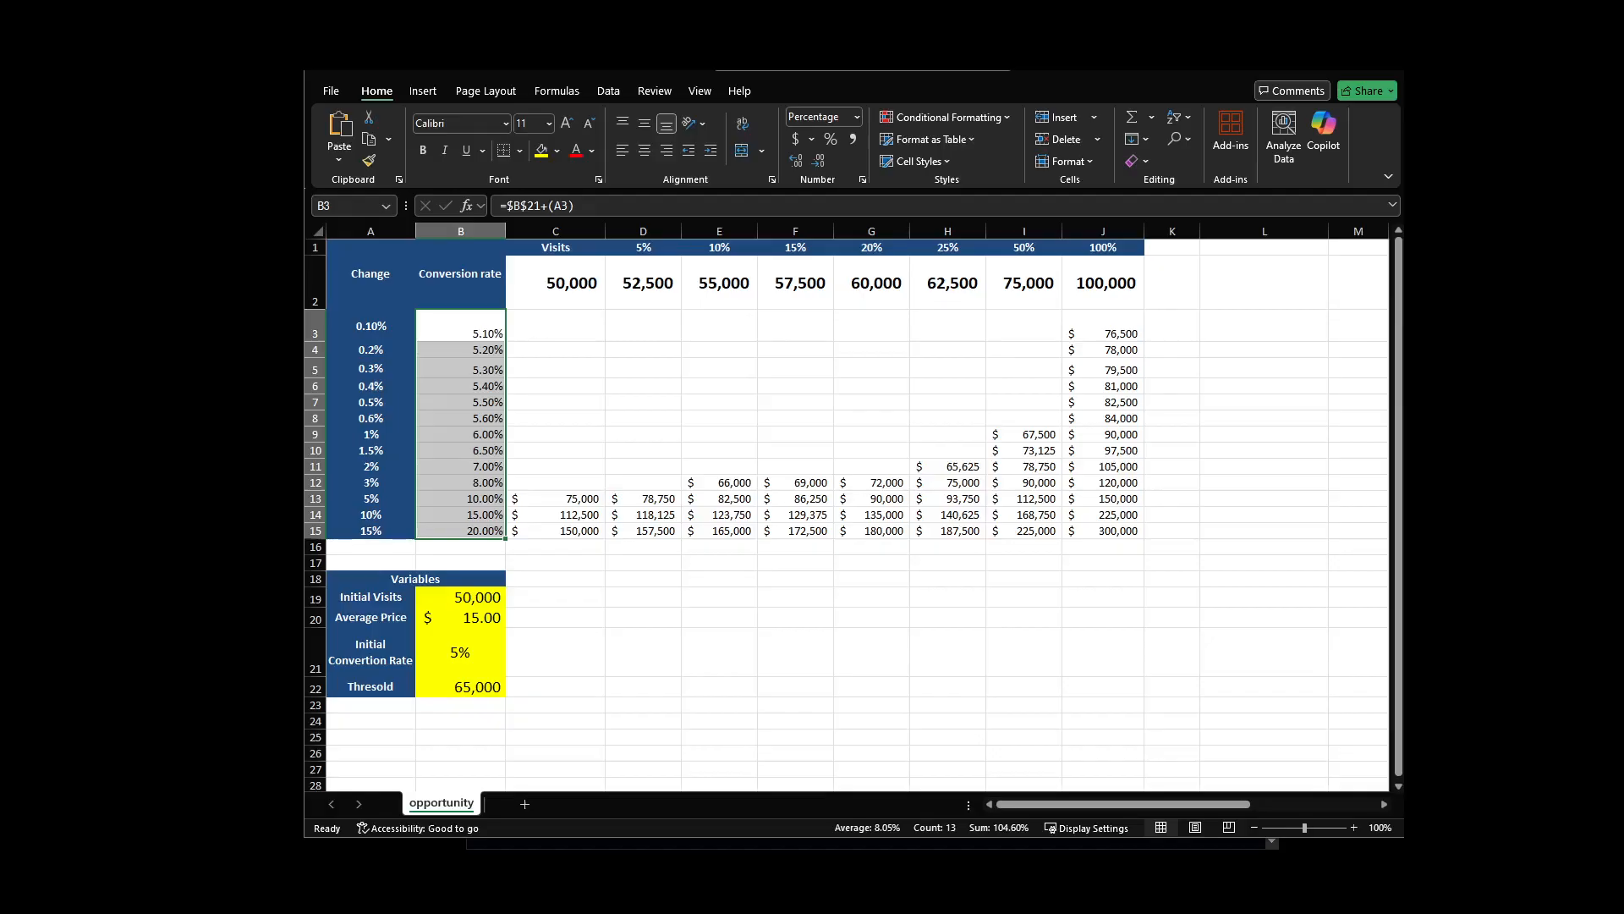
key("alt+Tab")
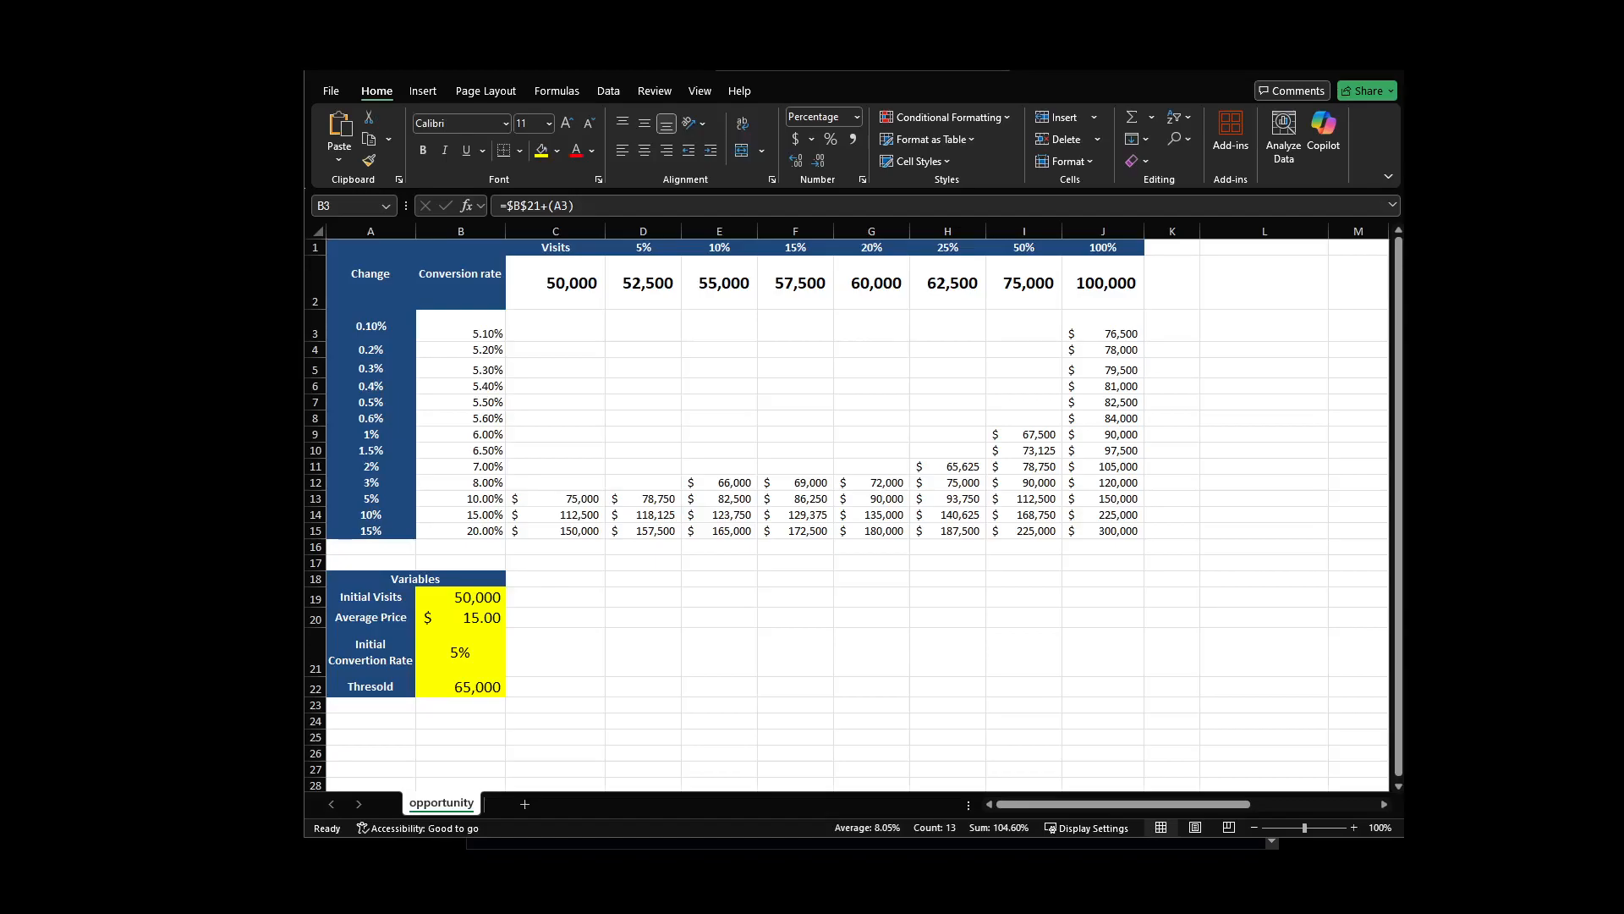
left_click_drag(370, 273, 1116, 687)
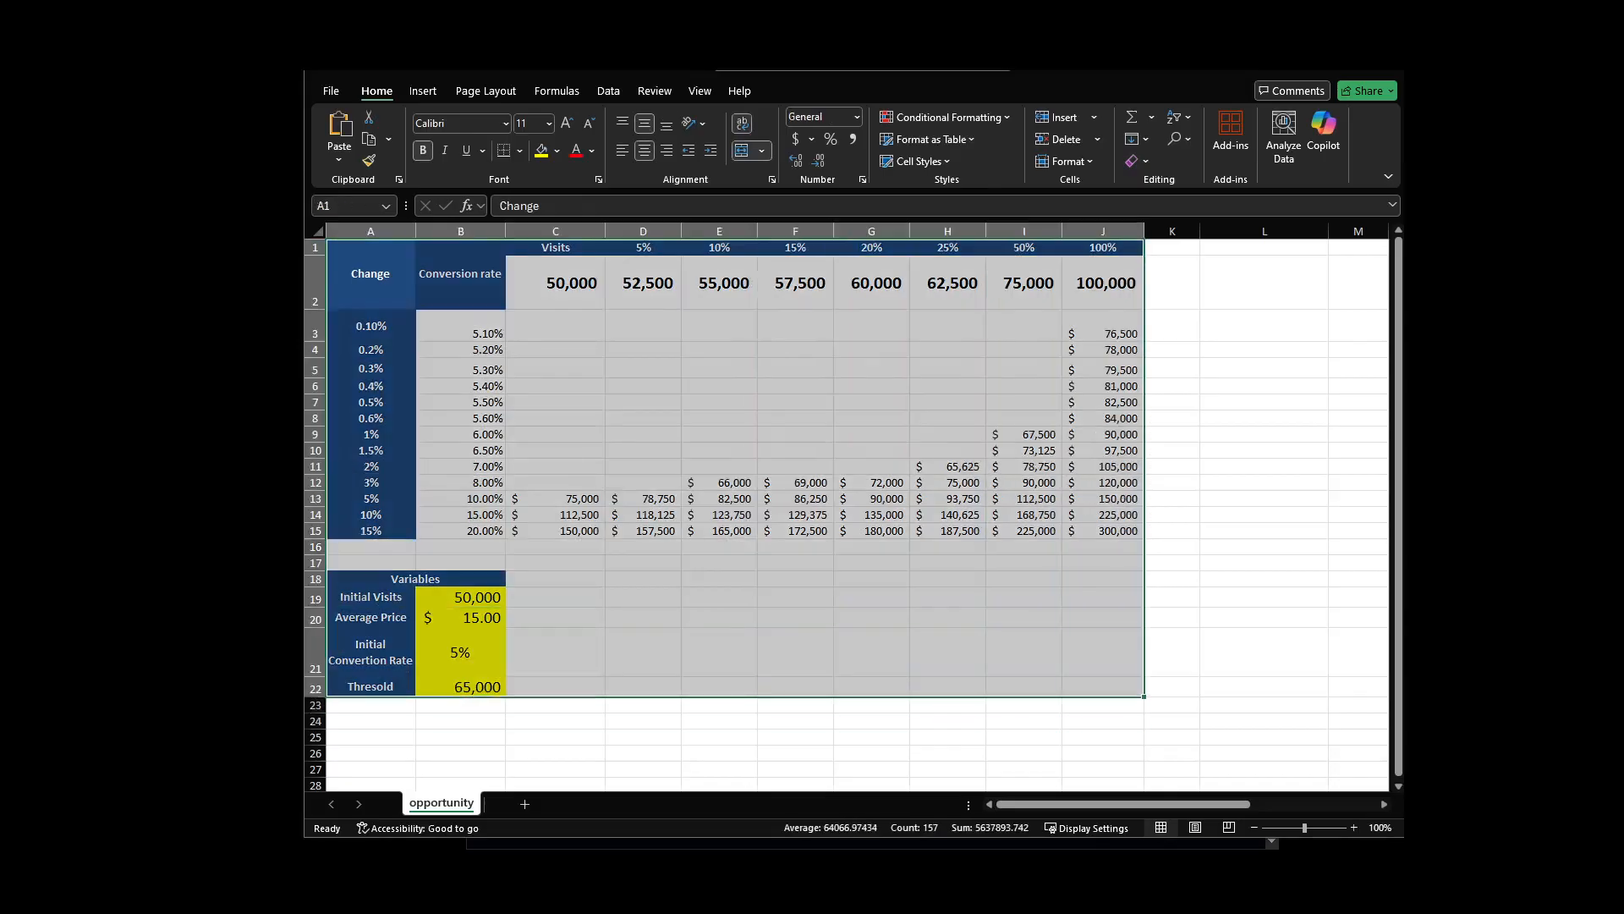
key("alt+Tab")
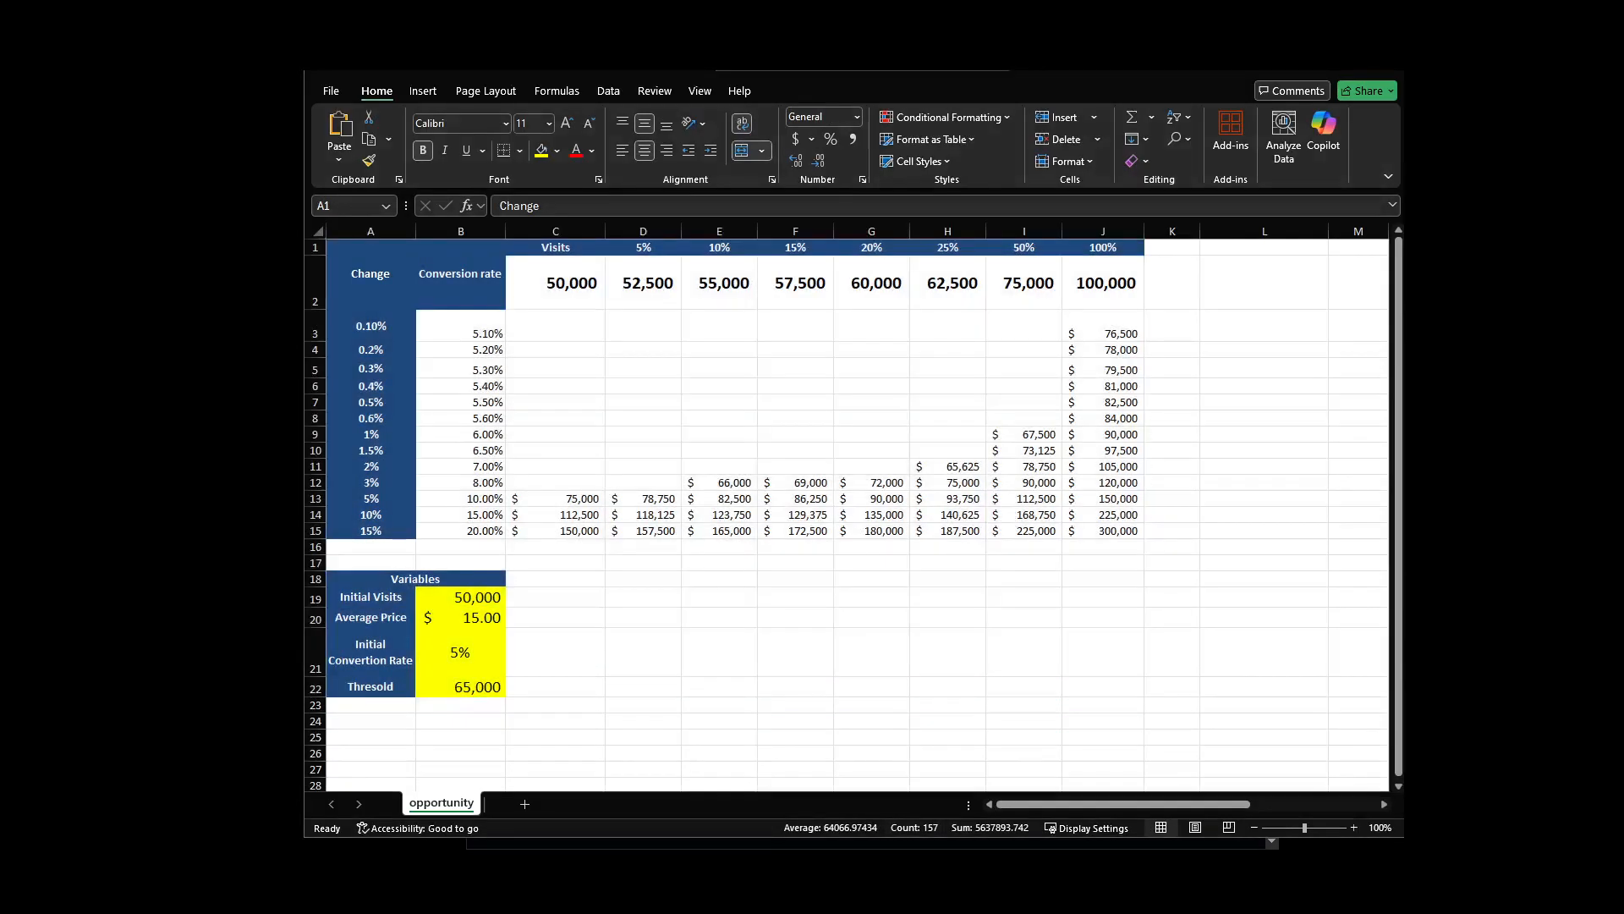